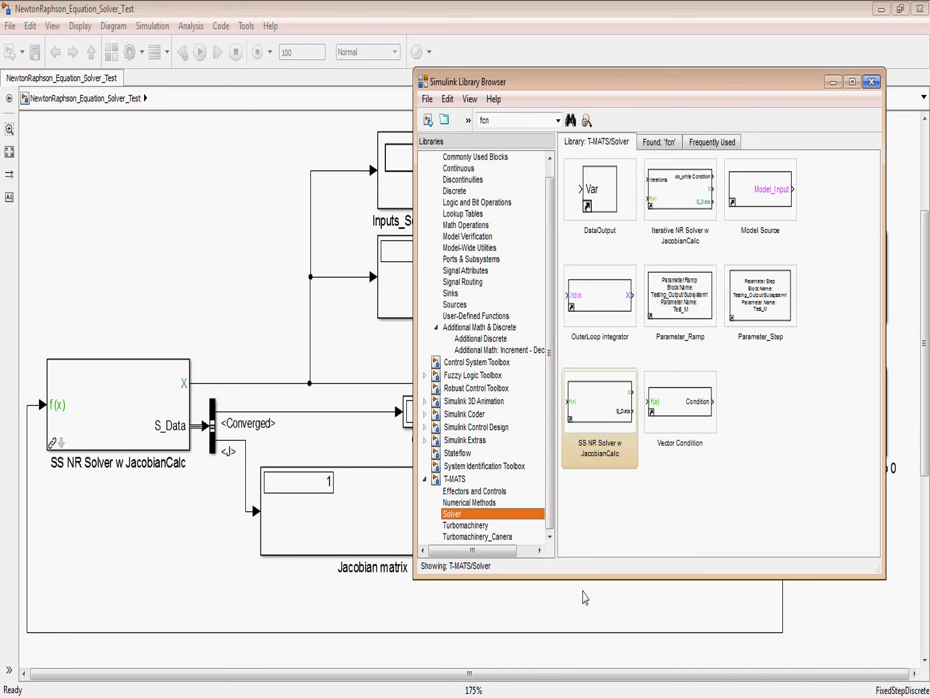
# Step: Search the block library for fcn, view the T-MATS Solver blocks, and minimize the library browser
pyautogui.click(514, 122)
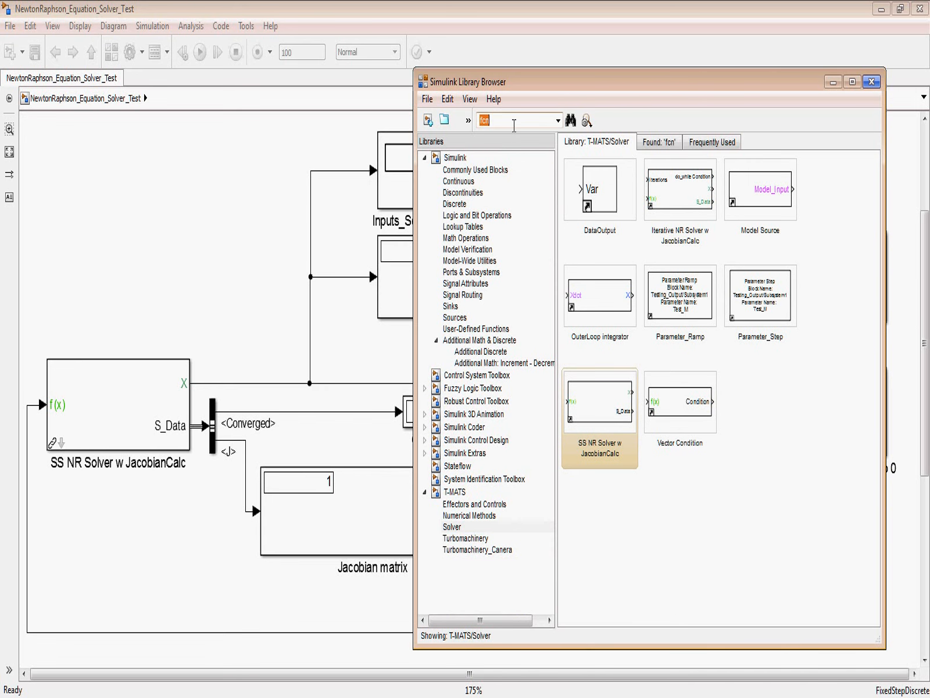
pyautogui.press('Return')
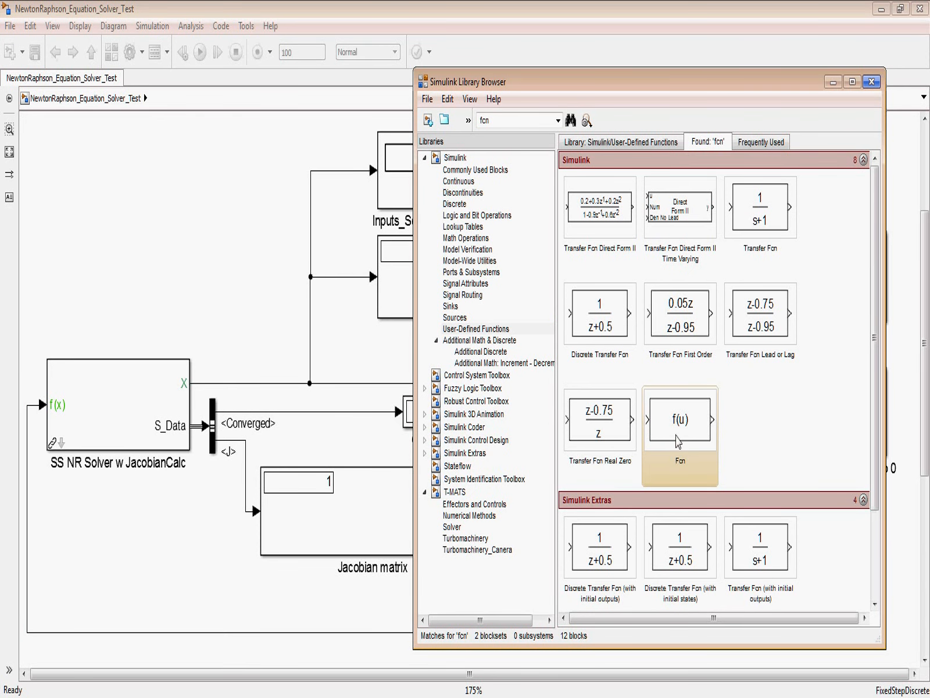
pyautogui.click(466, 492)
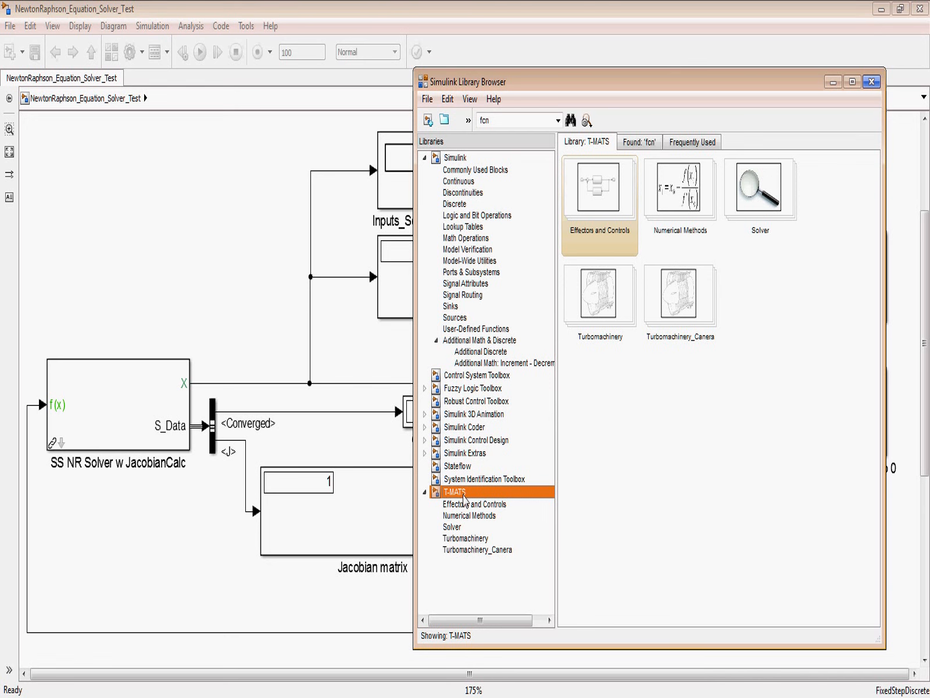
pyautogui.click(457, 527)
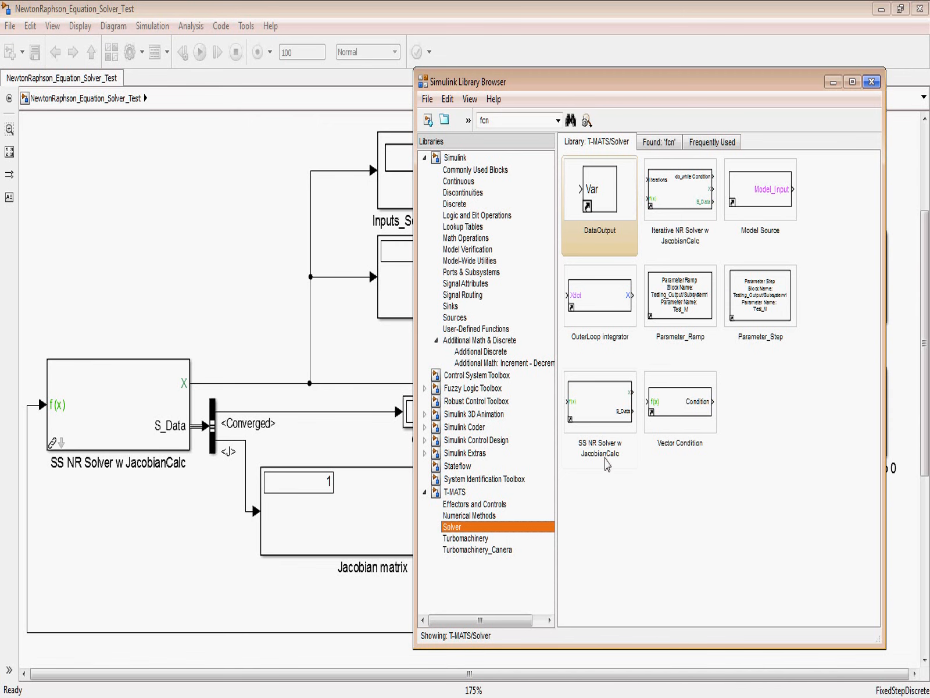
pyautogui.click(834, 82)
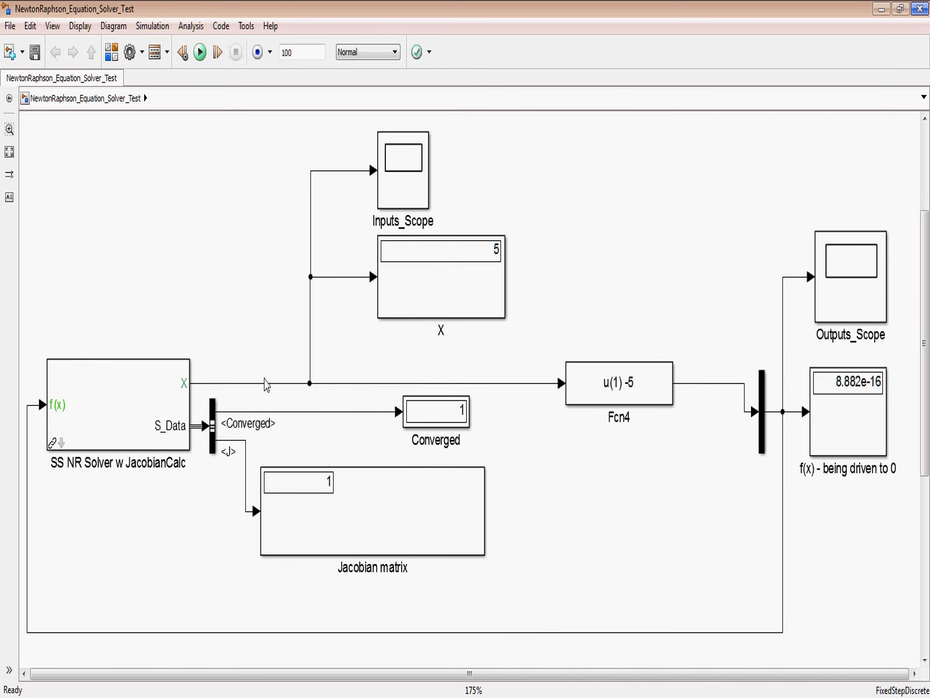
# Step: Open the SS NR Solver block's parameters and review the Jacobian perturbation size and Newton Raphson initial conditions
pyautogui.click(55, 471)
pyautogui.click(94, 482)
pyautogui.click(654, 400)
pyautogui.click(118, 445)
pyautogui.doubleClick(118, 434)
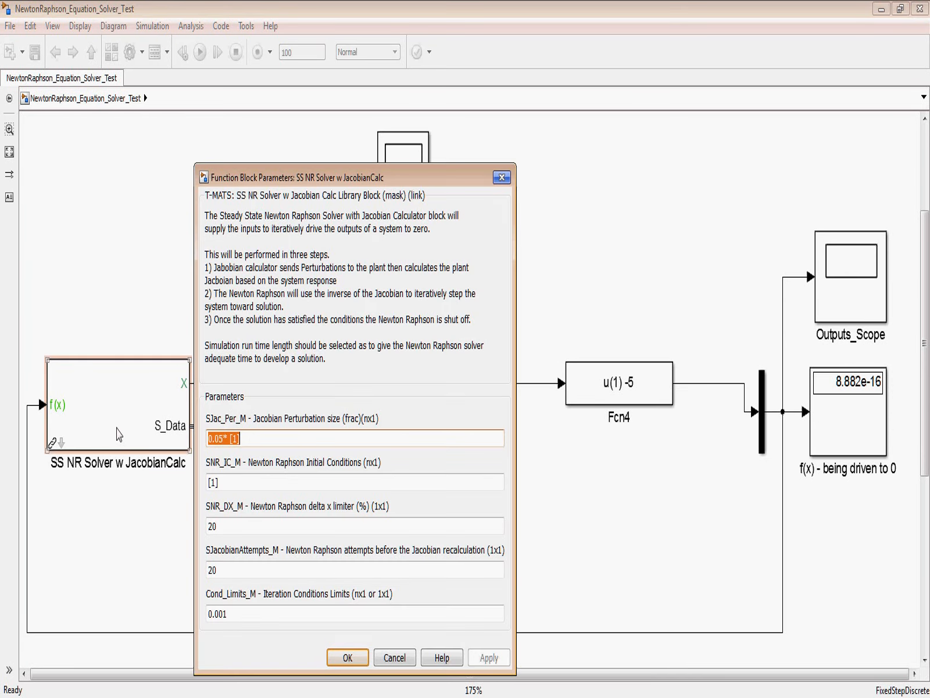
pyautogui.moveTo(436, 179); pyautogui.dragTo(448, 105)
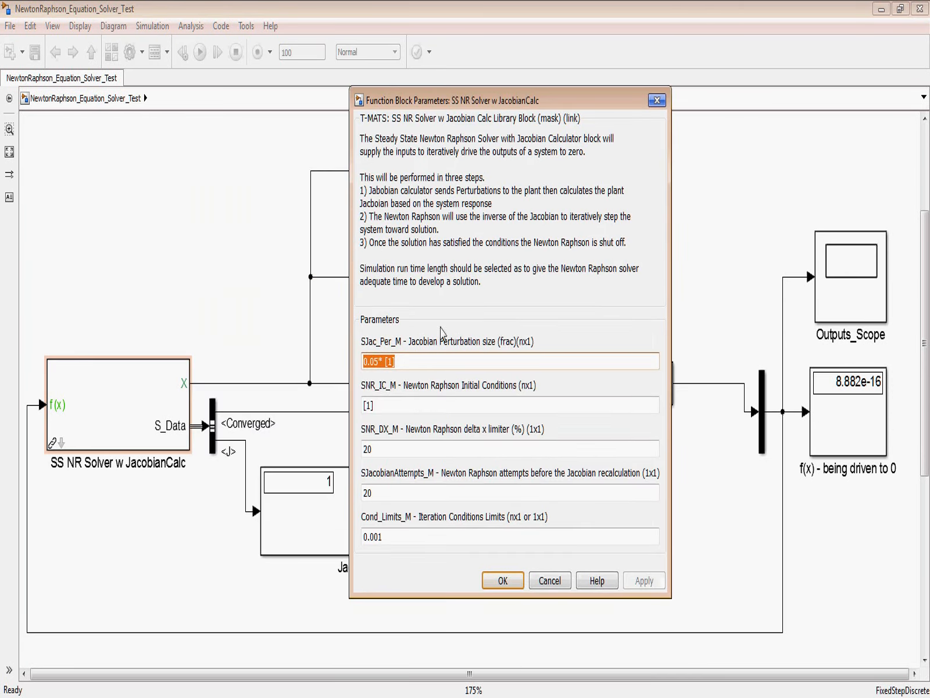
pyautogui.click(409, 365)
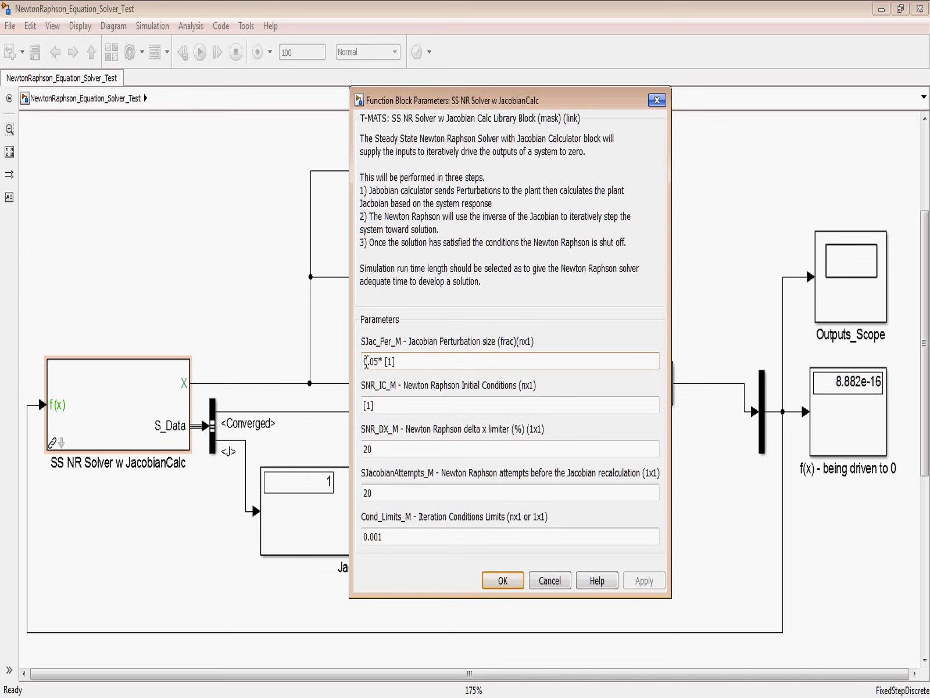
pyautogui.tripleClick(398, 363)
pyautogui.click(408, 365)
pyautogui.doubleClick(415, 405)
pyautogui.click(371, 406)
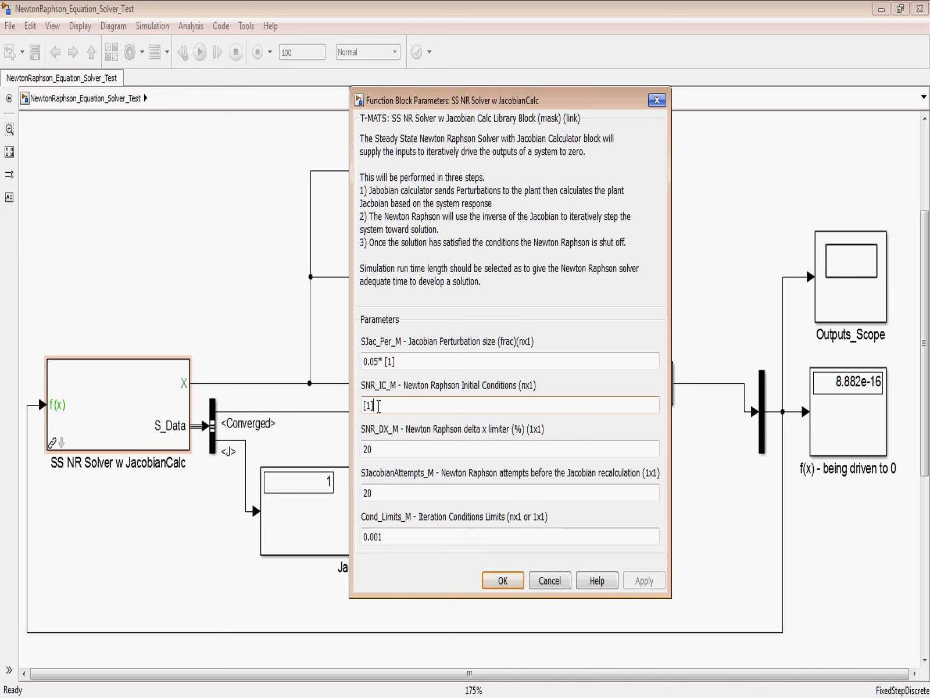
# Step: Review the delta x limiter, Jacobian recalculation attempts and iteration condition limits, and close the parameters without changes
pyautogui.doubleClick(389, 453)
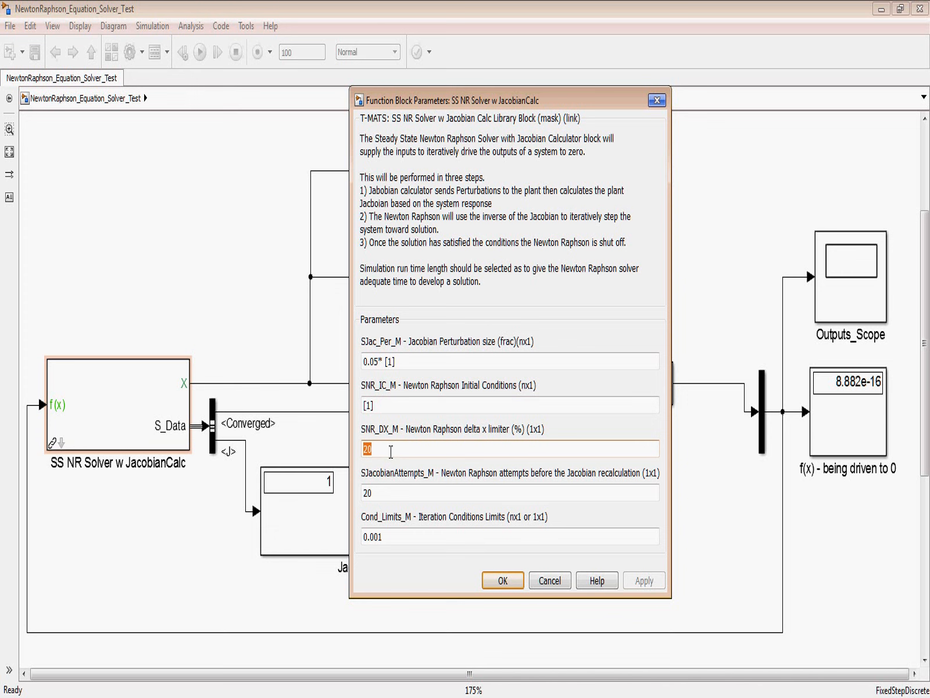
pyautogui.click(470, 449)
pyautogui.click(388, 491)
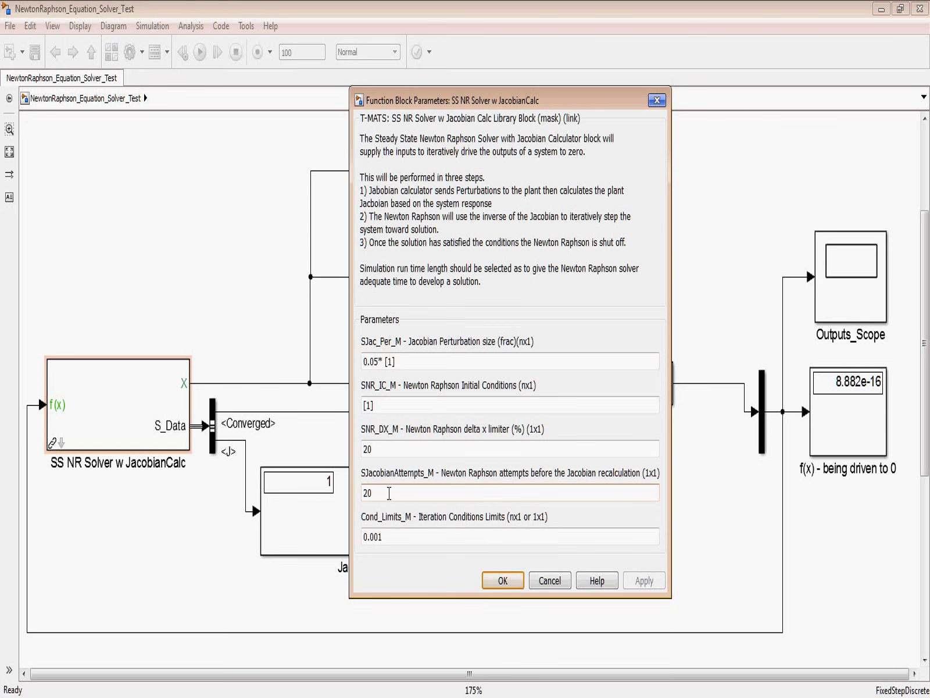
pyautogui.doubleClick(407, 541)
pyautogui.click(414, 540)
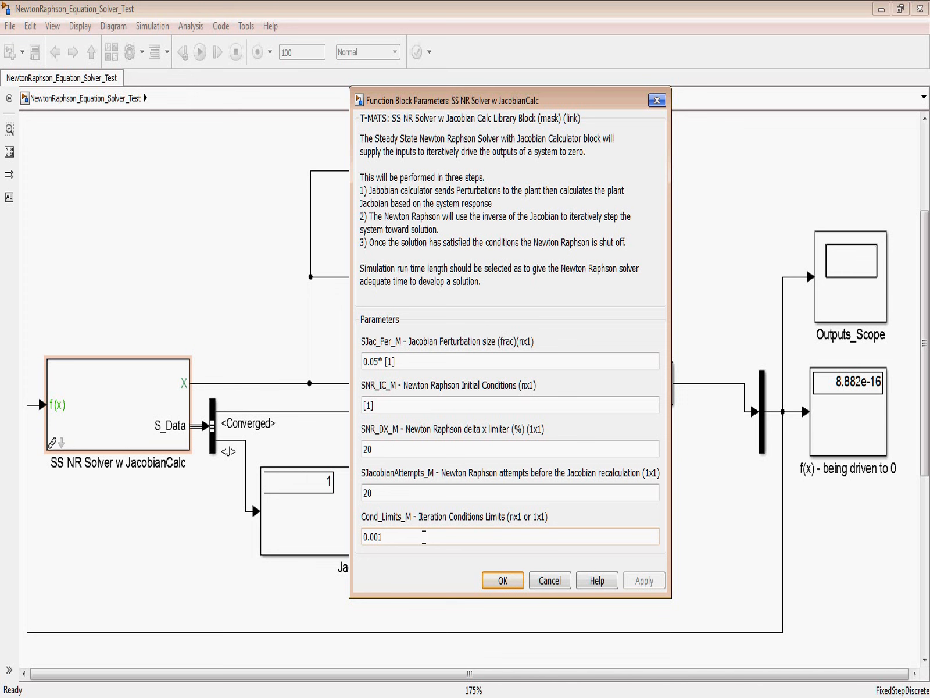
pyautogui.click(542, 584)
pyautogui.click(596, 302)
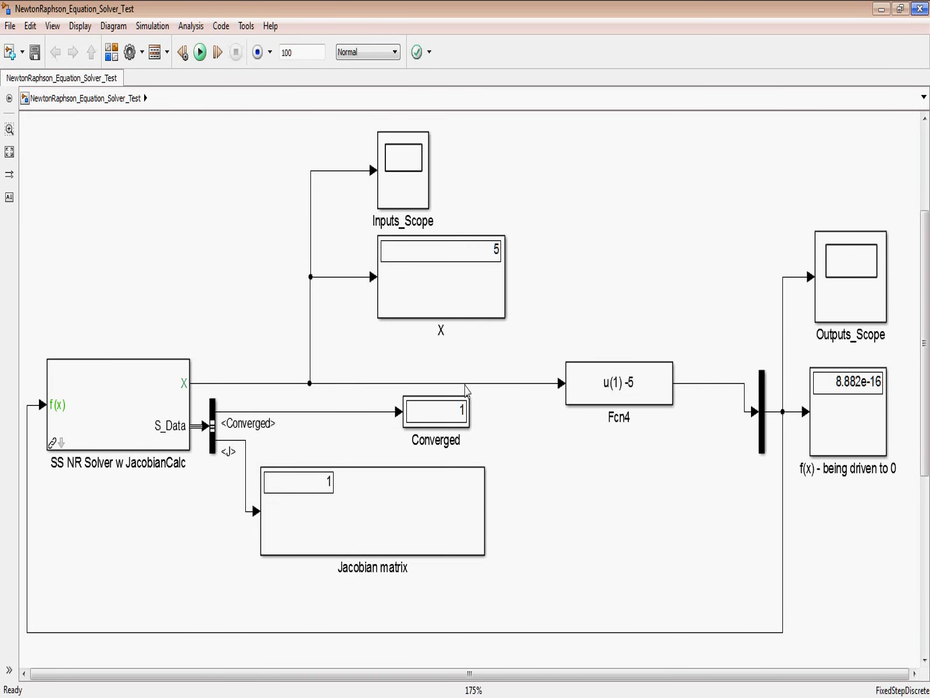
# Step: Set the expression of the Fcn4 block to u(1)^2 +5 and apply it
pyautogui.click(436, 424)
pyautogui.doubleClick(649, 392)
pyautogui.click(732, 399)
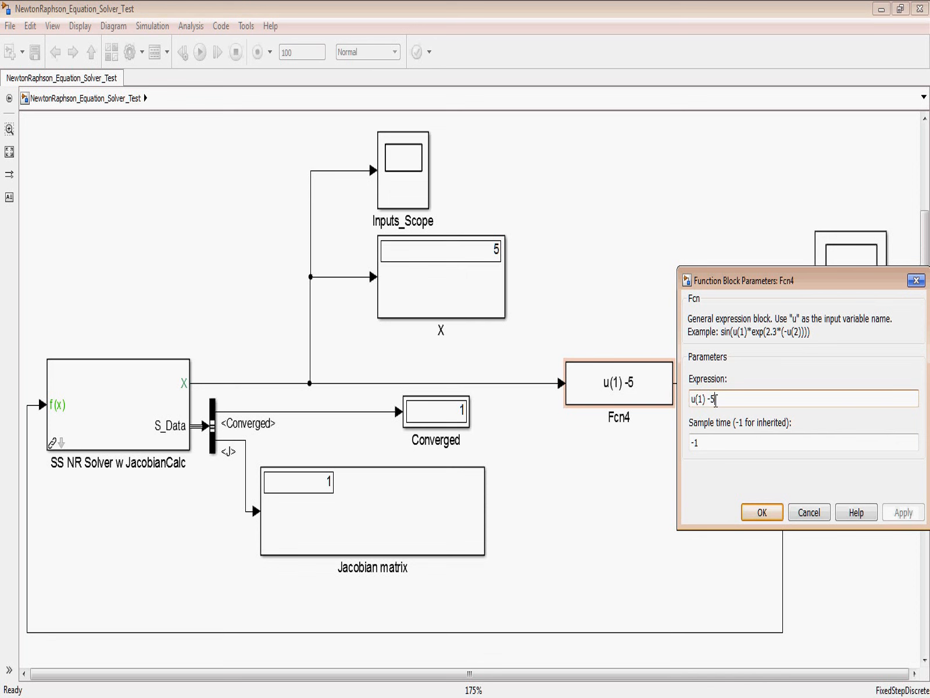
pyautogui.tripleClick(707, 403)
pyautogui.click(707, 399)
pyautogui.write('^2')
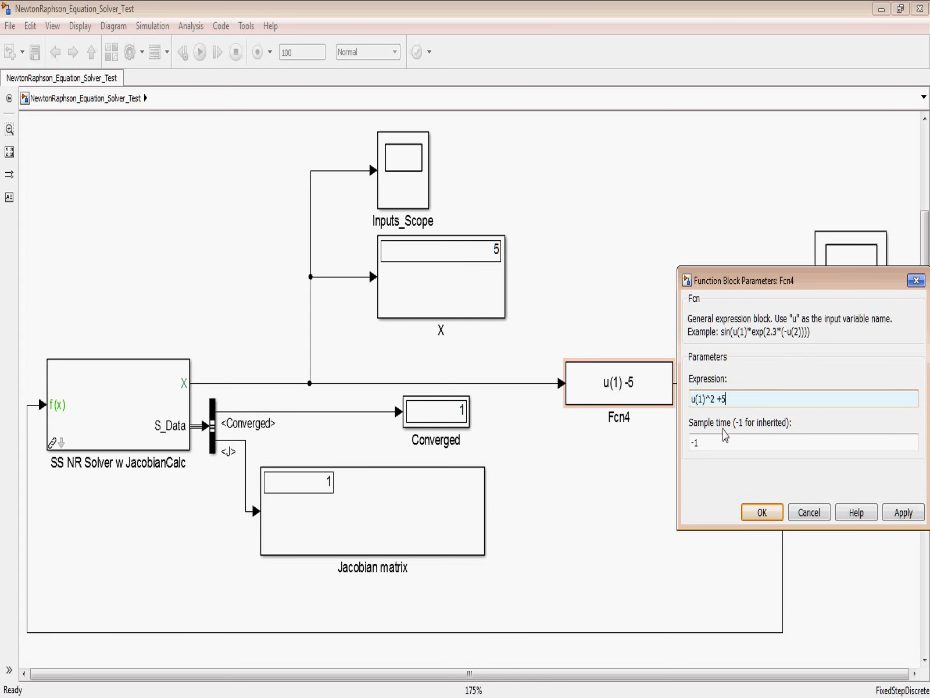
pyautogui.click(901, 514)
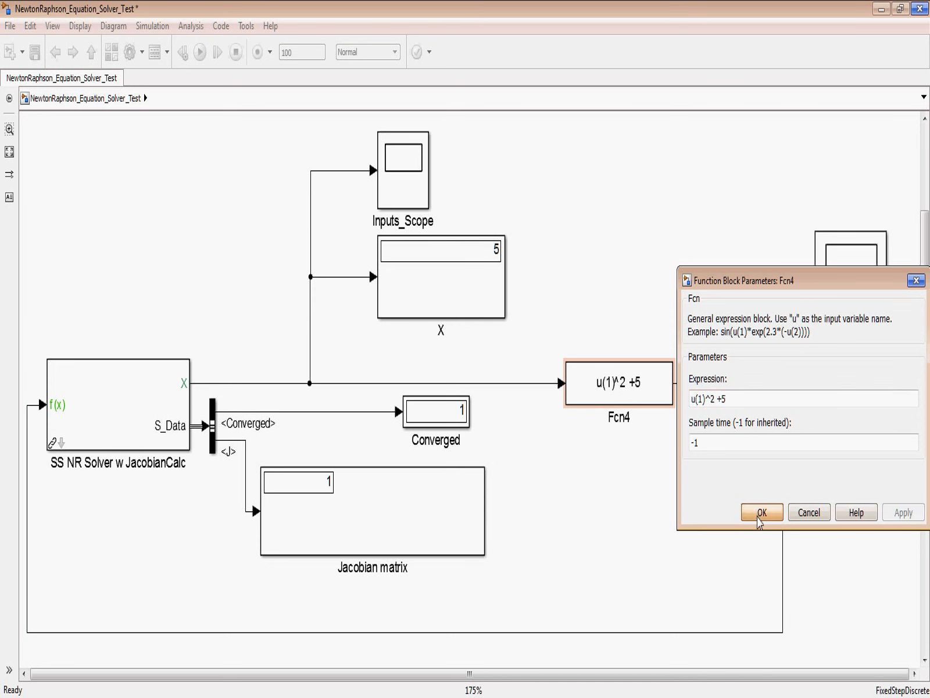
pyautogui.click(760, 513)
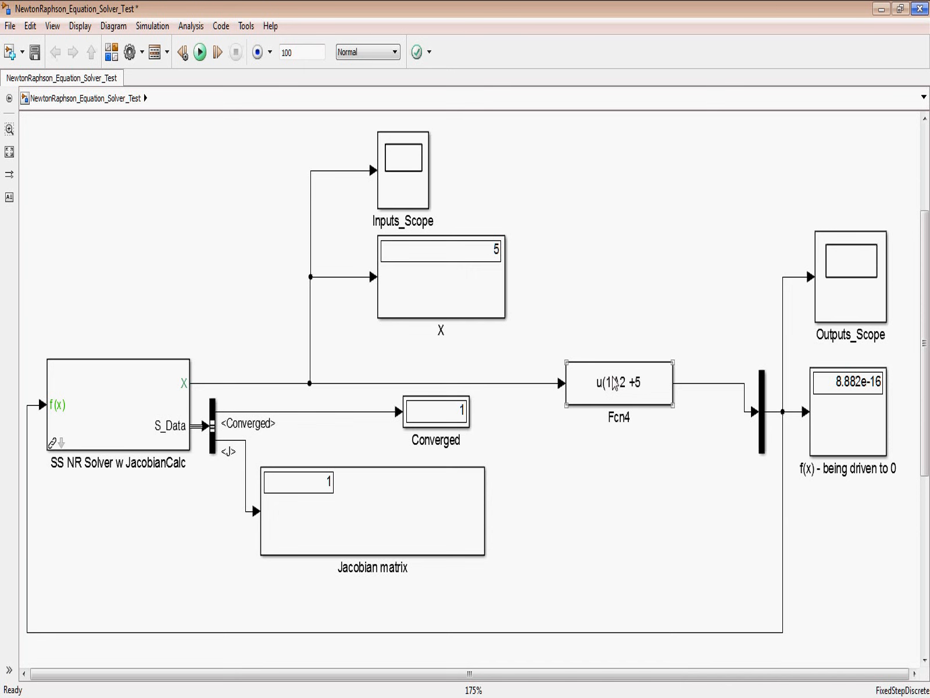
# Step: Run the simulation with the squared equation and check the Converged display
pyautogui.click(608, 311)
pyautogui.click(201, 53)
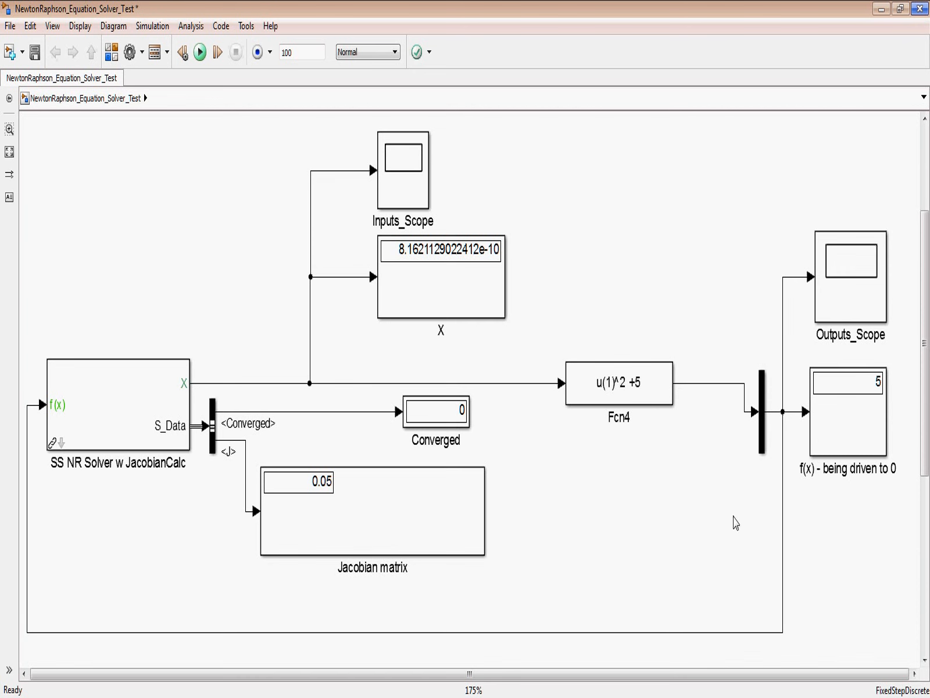
pyautogui.click(438, 399)
# Step: Examine the solver inputs in Inputs_Scope with the plot autoscaled, and close the scope
pyautogui.click(409, 199)
pyautogui.doubleClick(408, 198)
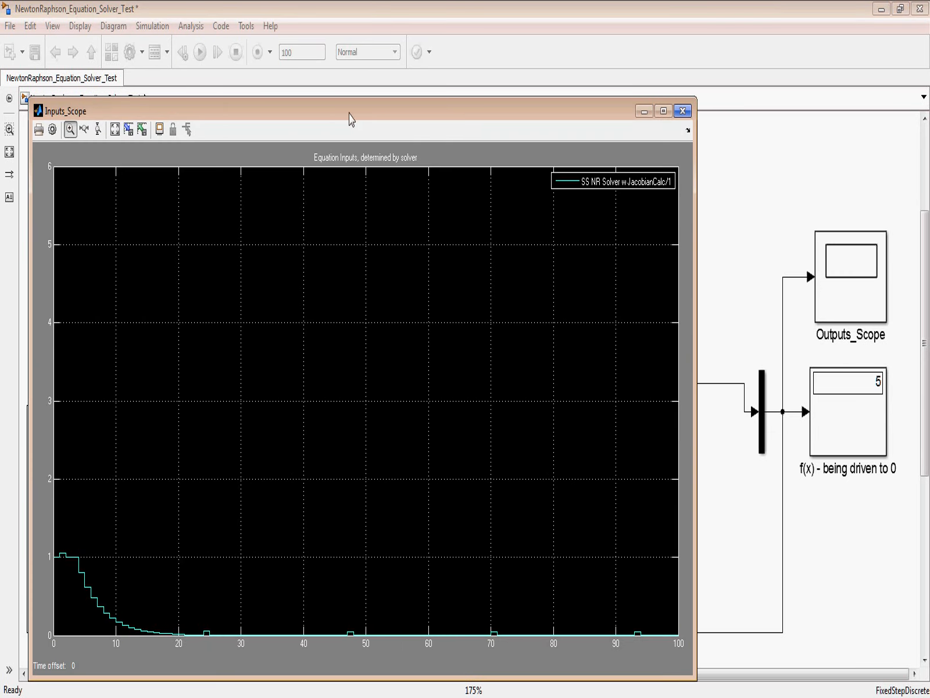
pyautogui.moveTo(349, 110); pyautogui.dragTo(434, 34)
pyautogui.click(199, 48)
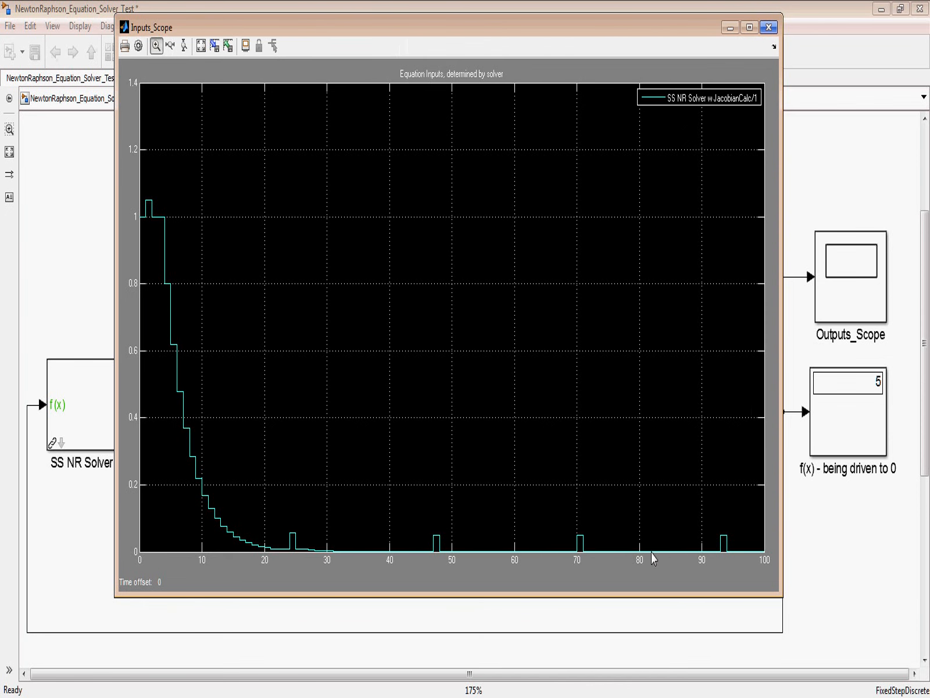
pyautogui.click(770, 27)
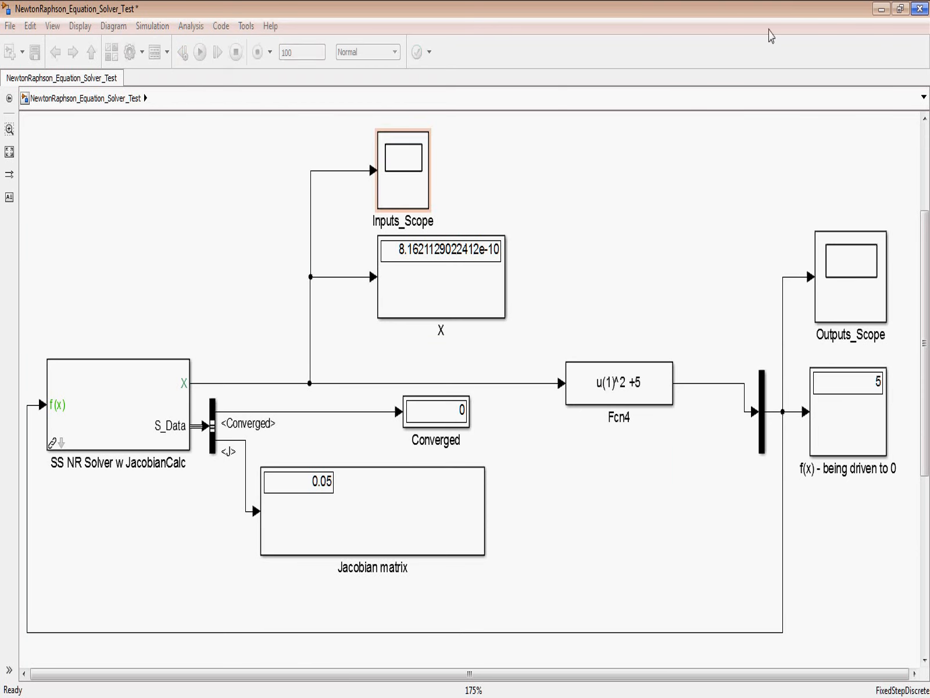
# Step: Examine the equation outputs in Outputs_Scope with the plot autoscaled, and close the scope
pyautogui.doubleClick(848, 301)
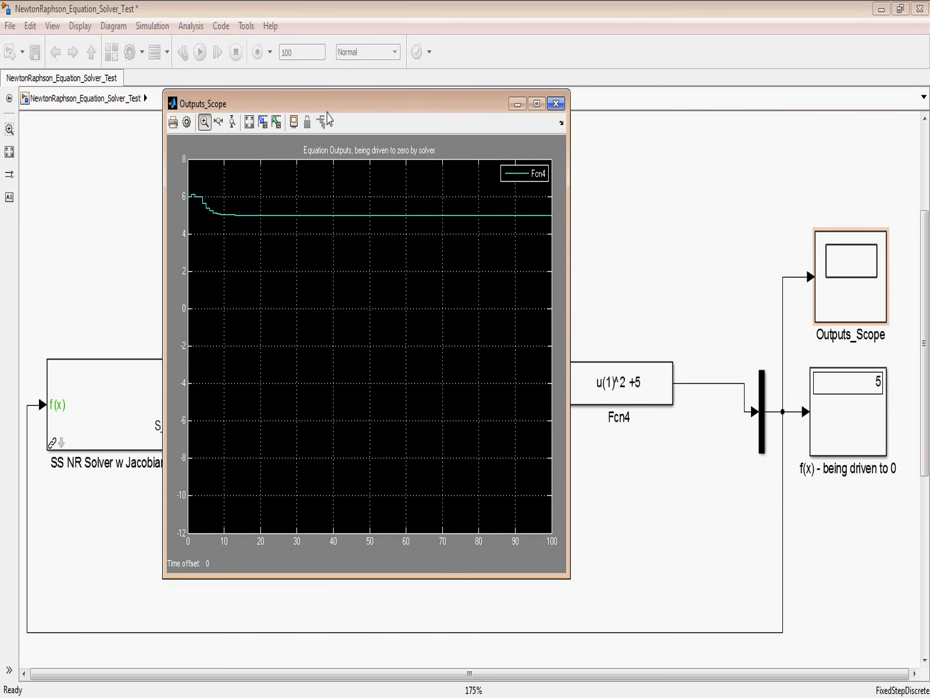
pyautogui.moveTo(329, 105); pyautogui.dragTo(409, 166)
pyautogui.click(328, 183)
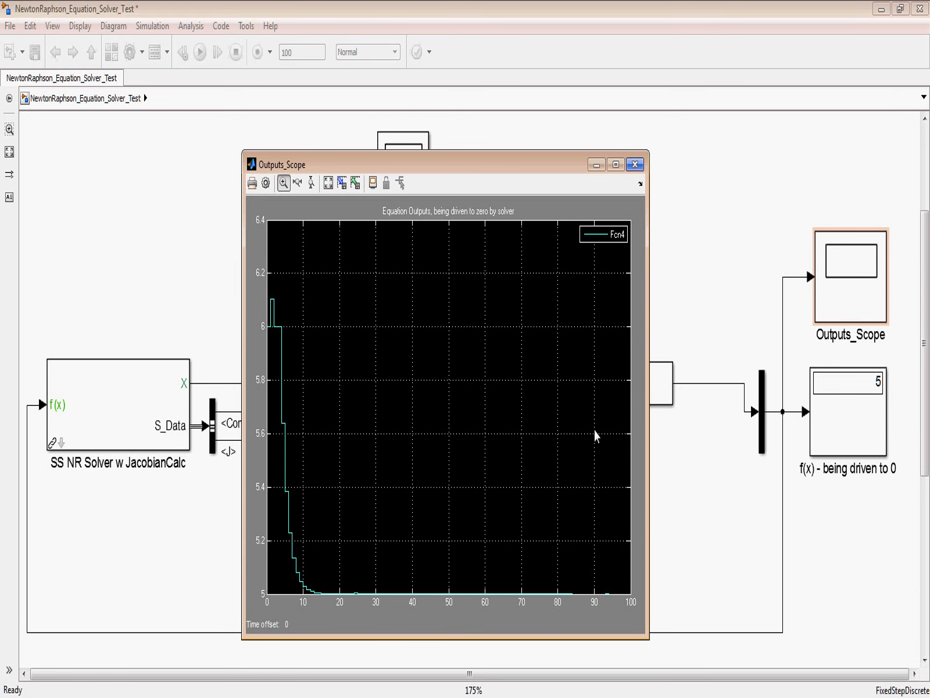
pyautogui.click(635, 164)
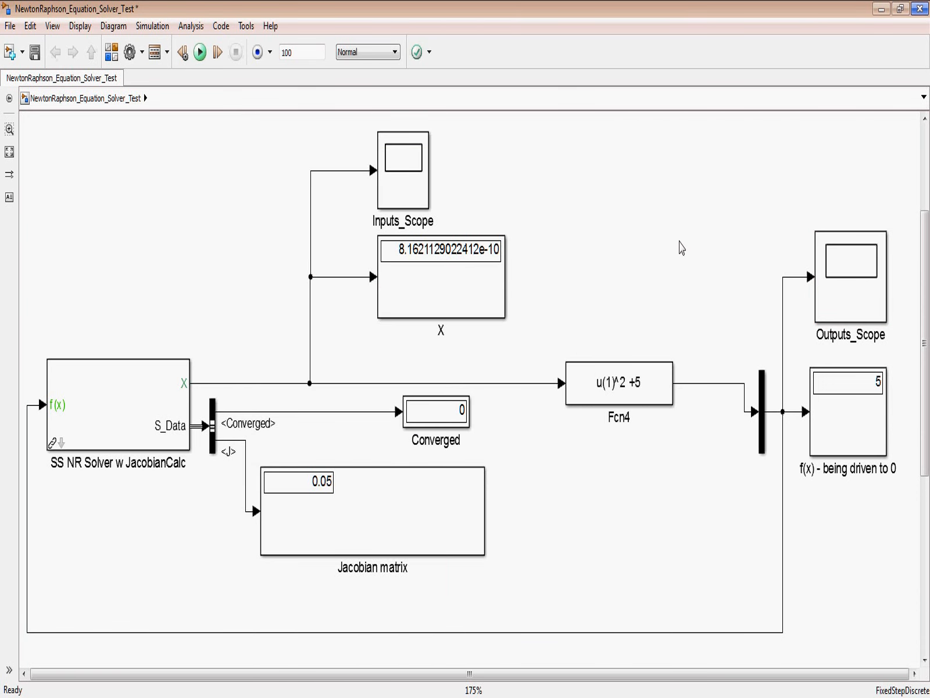
# Step: Set the expression of the Fcn4 block to (u(1) -5)*(u(1)-3)
pyautogui.click(593, 398)
pyautogui.doubleClick(654, 392)
pyautogui.click(749, 399)
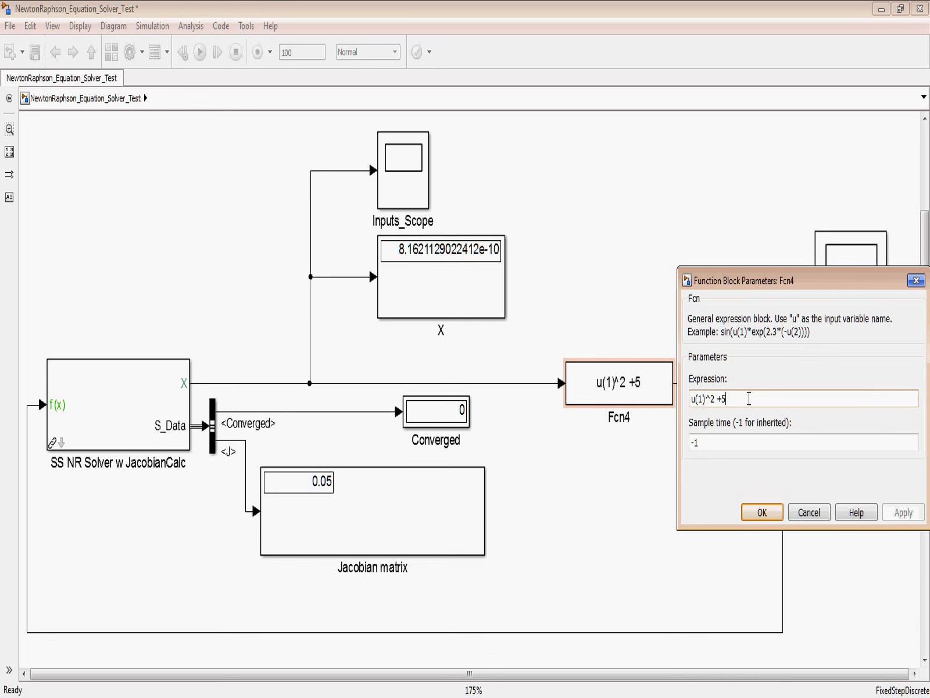
pyautogui.press('BackSpace')
pyautogui.press('BackSpace')
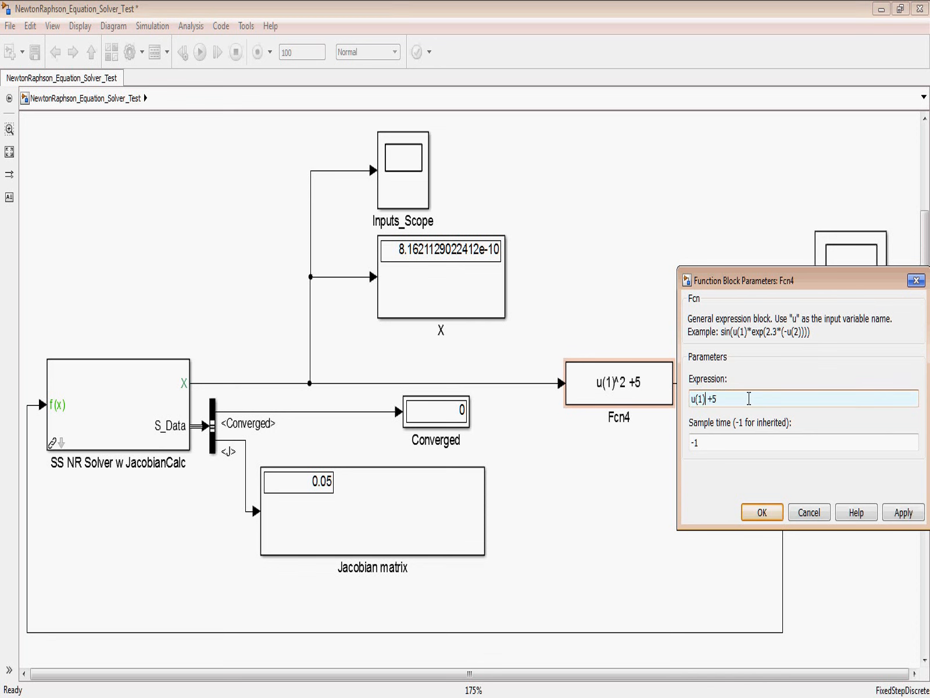
pyautogui.press('BackSpace')
pyautogui.write('-')
pyautogui.write('(u(1)-2')
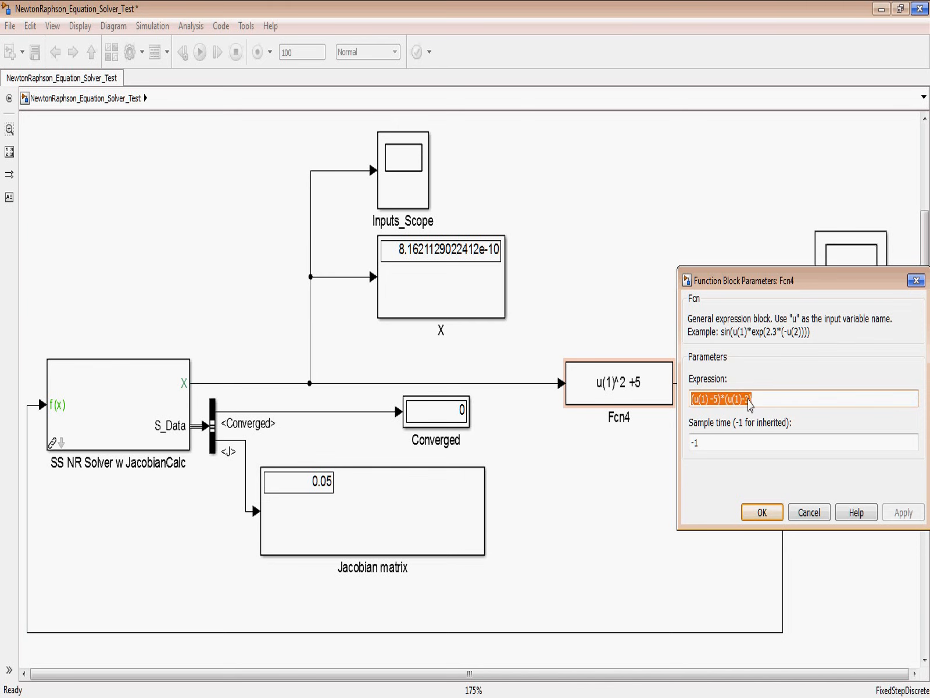
pyautogui.press('Return')
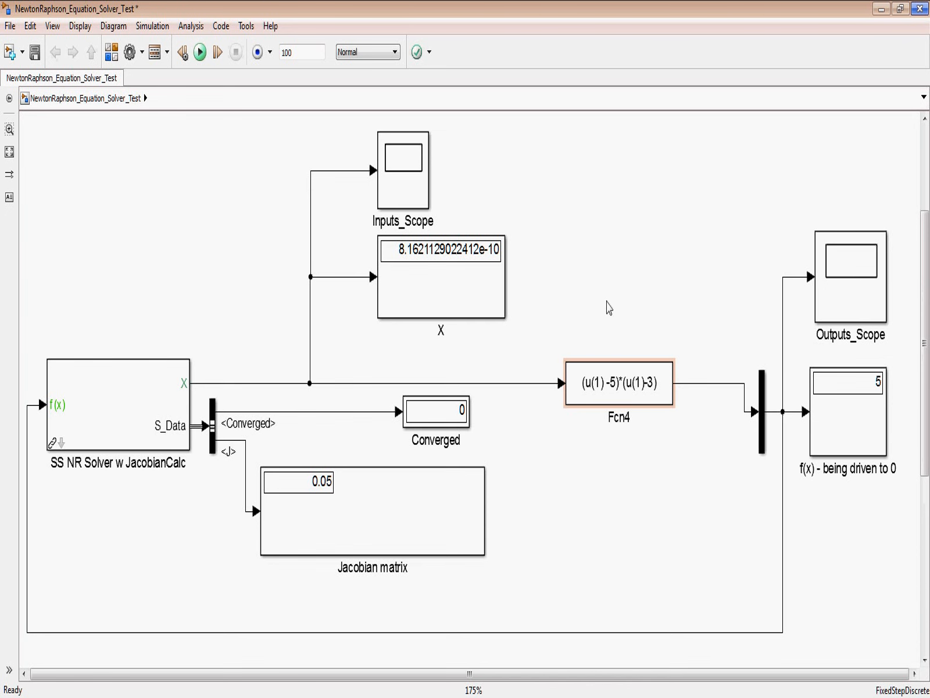
# Step: Run the simulation with the factored equation and check the X, f(x) and Converged displays
pyautogui.click(201, 53)
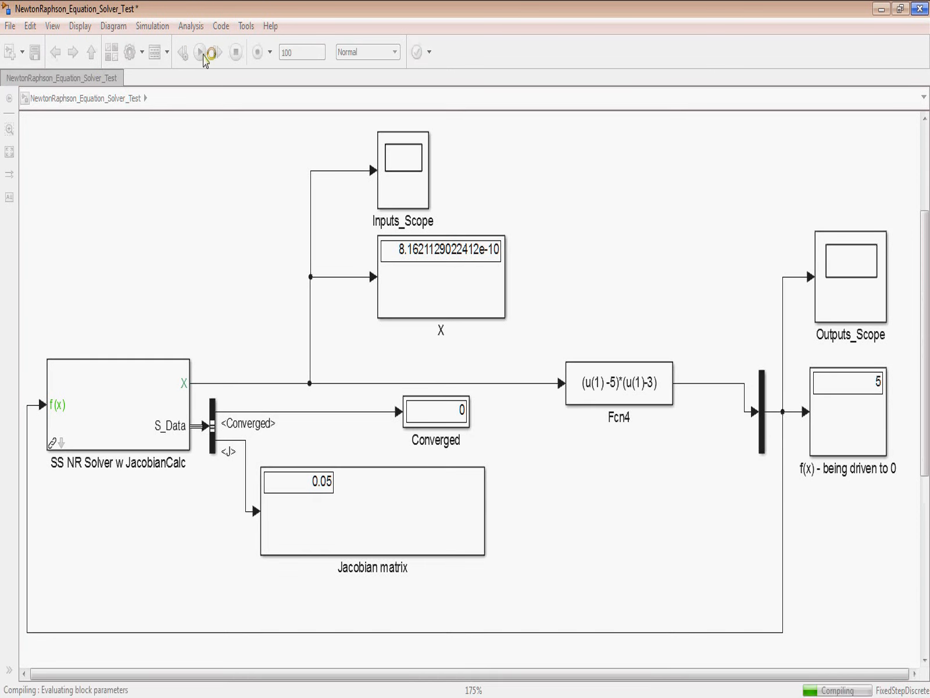
pyautogui.click(431, 256)
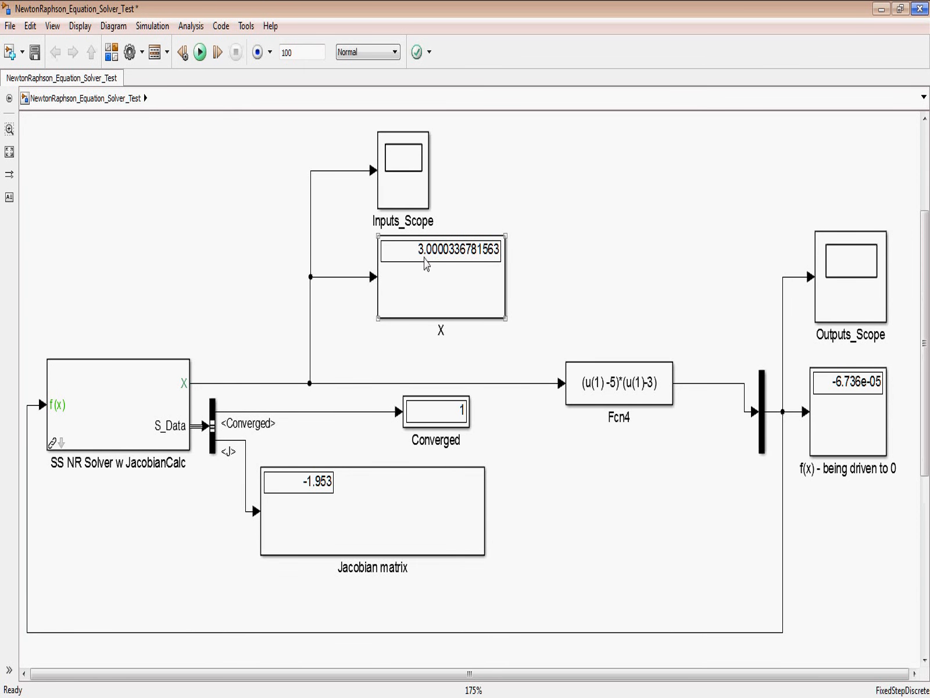
pyautogui.click(829, 430)
pyautogui.click(465, 416)
pyautogui.click(360, 361)
# Step: Set the SS NR Solver block's Newton Raphson Initial Conditions to [4.5] and apply the change
pyautogui.click(156, 410)
pyautogui.doubleClick(156, 410)
pyautogui.click(246, 484)
pyautogui.click(273, 487)
pyautogui.press('BackSpace')
pyautogui.write('4.5')
pyautogui.click(486, 663)
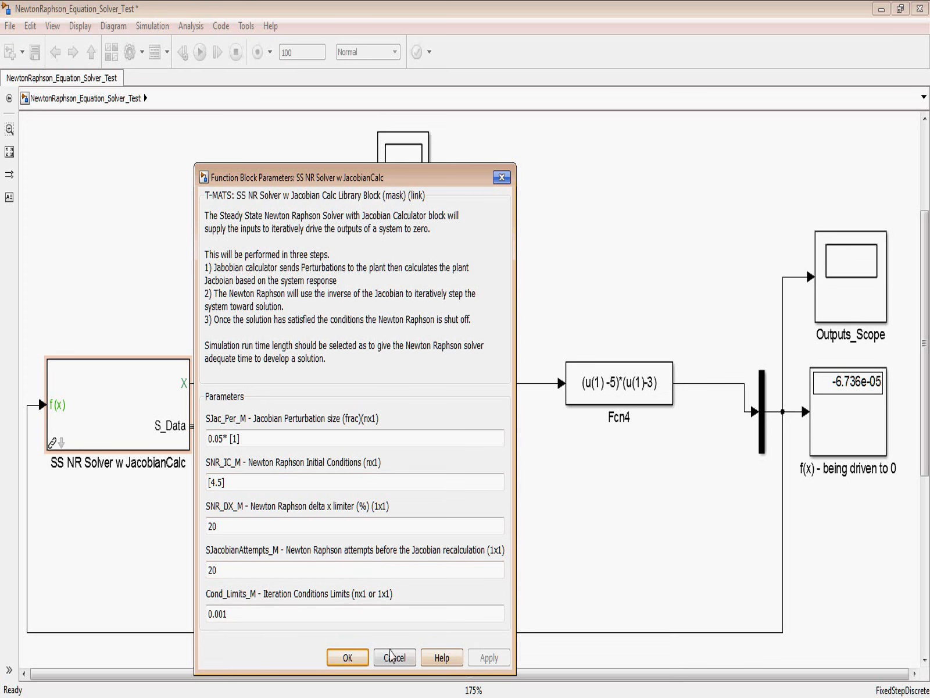
pyautogui.click(391, 656)
# Step: Rerun the simulation with the new initial condition and check the X display
pyautogui.click(199, 53)
pyautogui.click(424, 282)
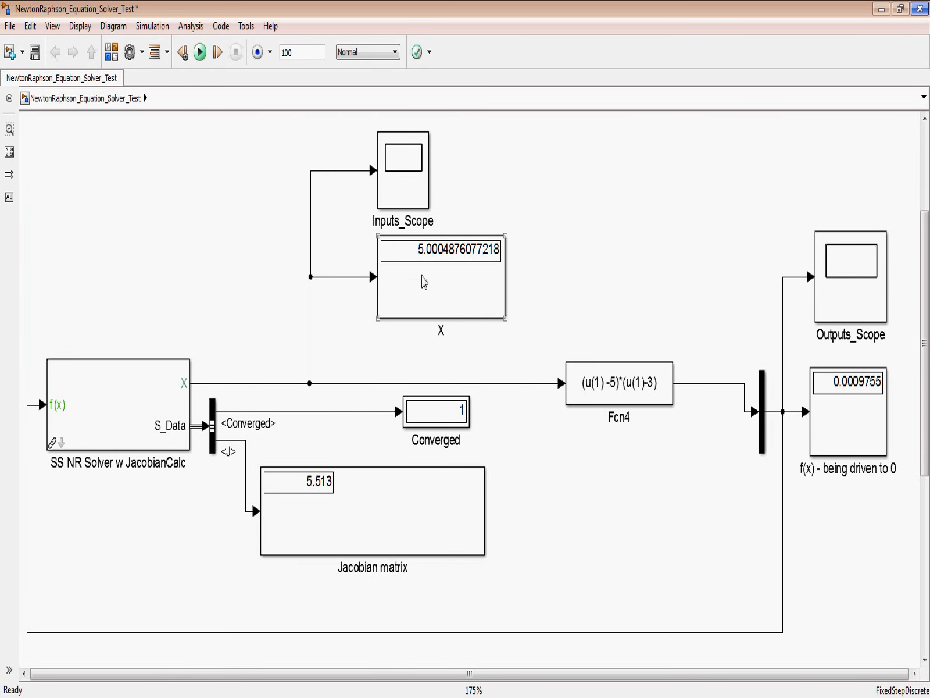
pyautogui.click(377, 554)
pyautogui.click(571, 545)
# Step: Bring up Figure 1 with the parabola plot and enlarge its window to examine the two roots
pyautogui.click(180, 693)
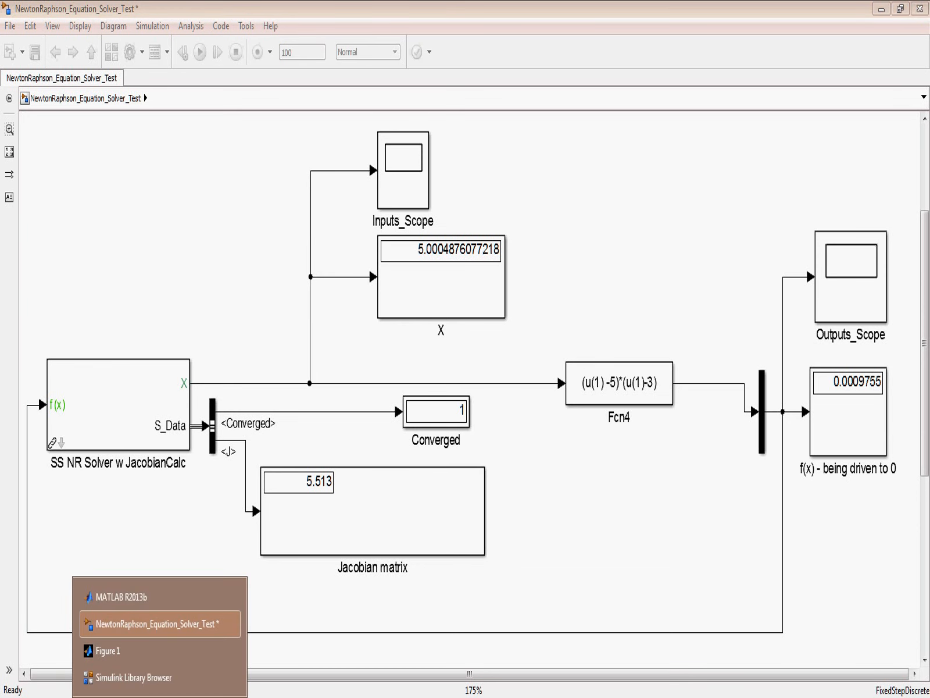
pyautogui.click(164, 657)
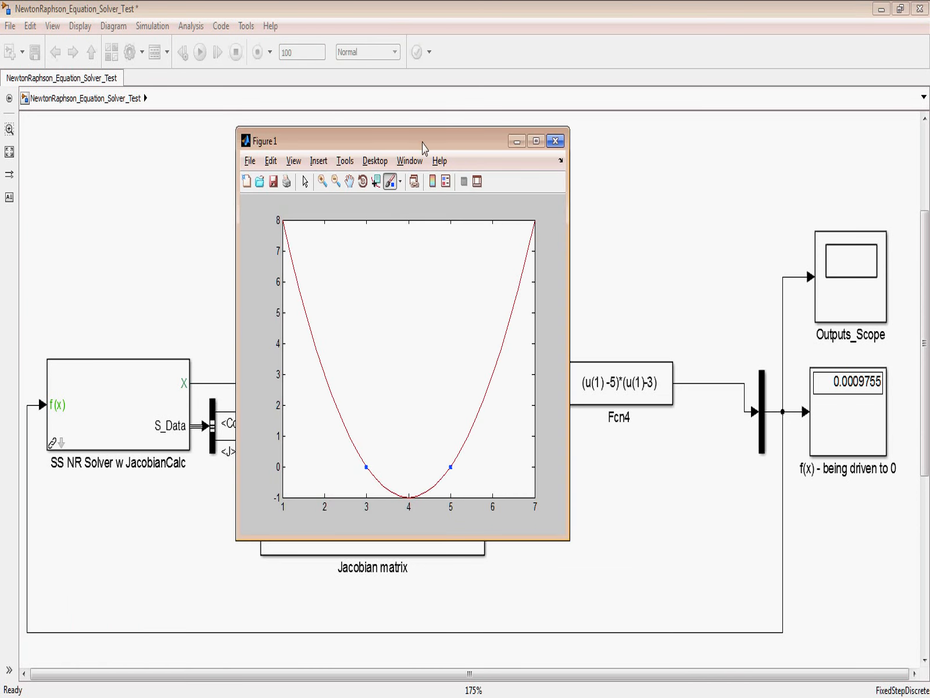
pyautogui.moveTo(426, 146); pyautogui.dragTo(449, 36)
pyautogui.moveTo(588, 429); pyautogui.dragTo(730, 664)
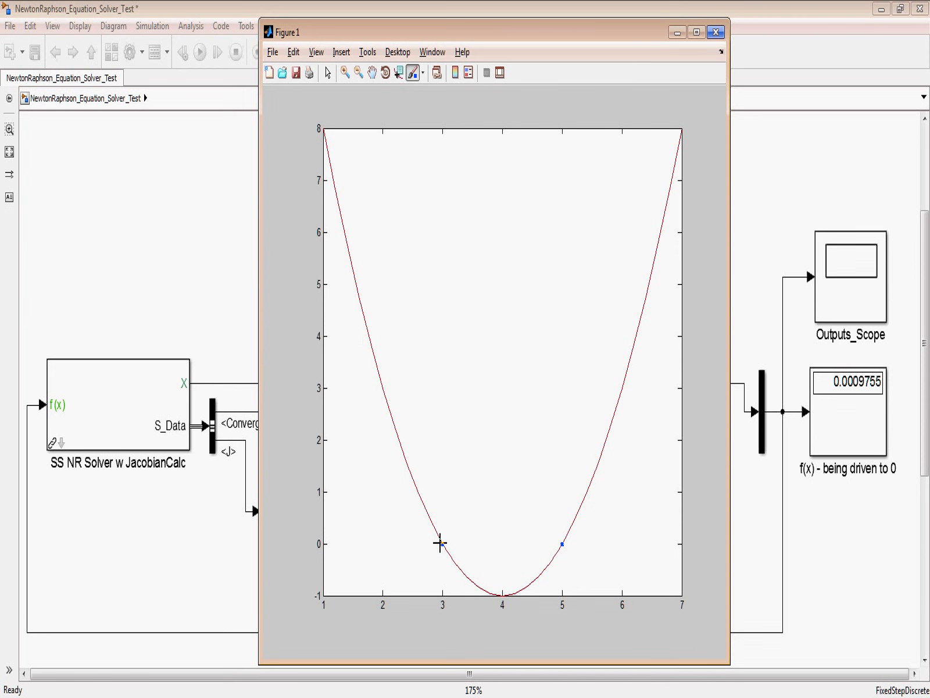
# Step: Minimize the figure window and change the Fcn4 block's expression to (u(1) -5)*(u(2)-3)
pyautogui.click(677, 33)
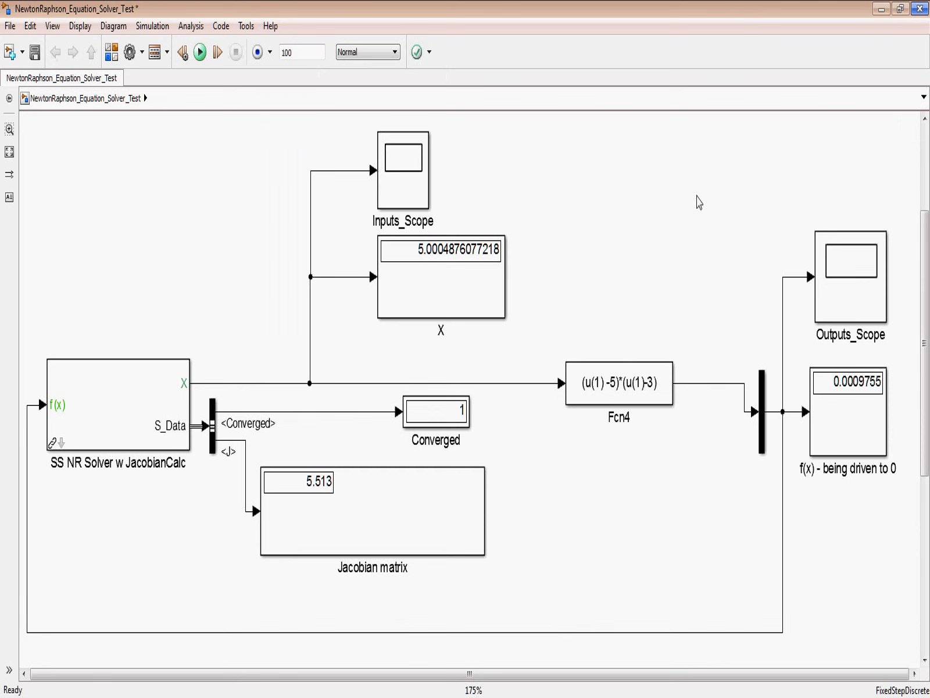
pyautogui.click(644, 392)
pyautogui.doubleClick(644, 396)
pyautogui.click(766, 399)
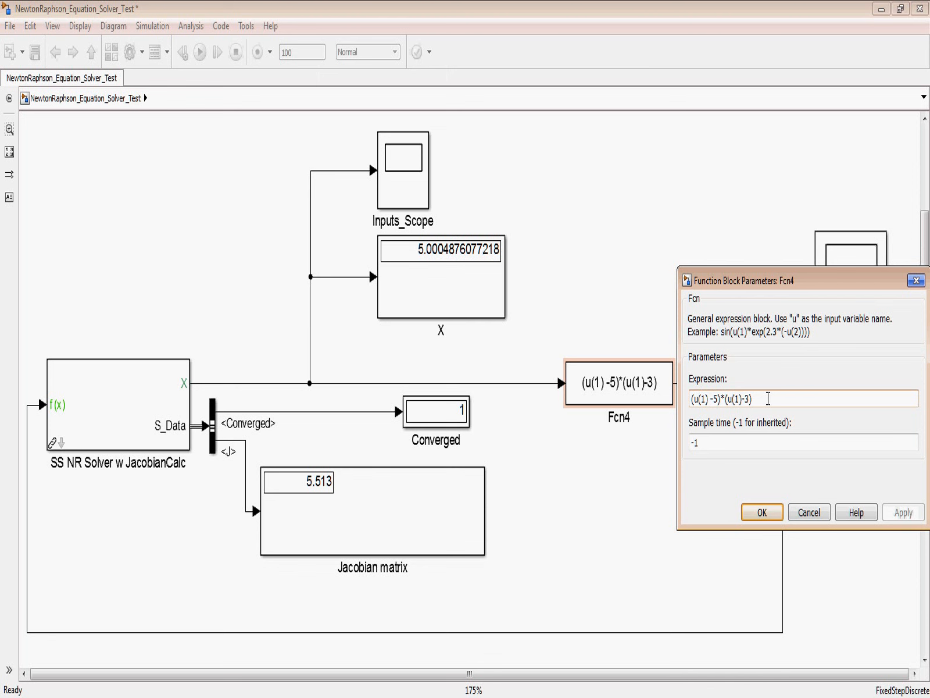
pyautogui.press('Left')
pyautogui.press('Left')
pyautogui.press('Left')
pyautogui.press('Left')
pyautogui.press('BackSpace')
pyautogui.write('2')
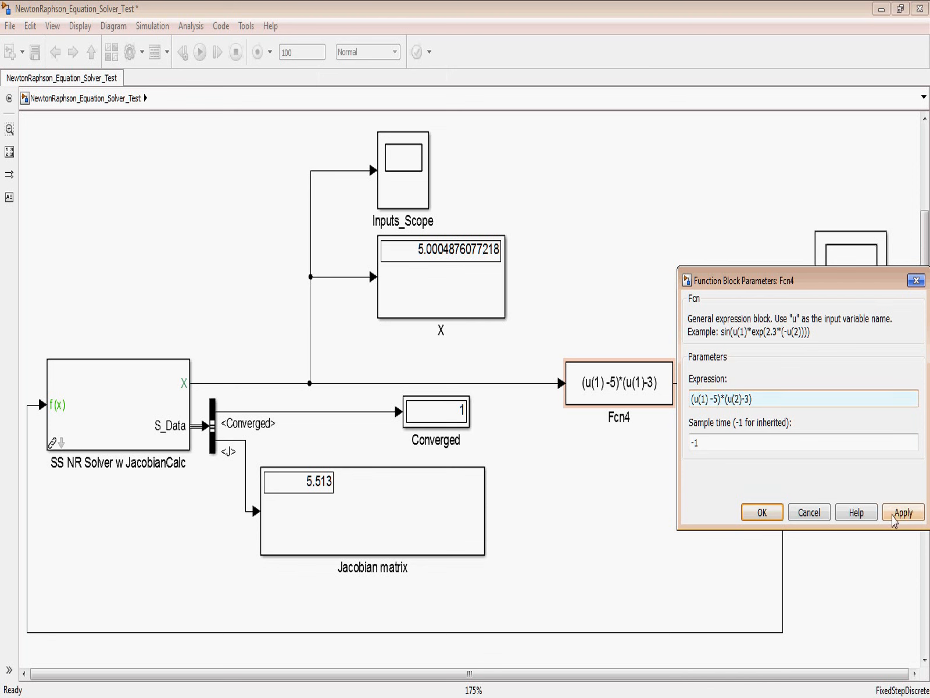
pyautogui.click(896, 512)
pyautogui.click(763, 512)
# Step: Duplicate the Fcn4 block directly below it and set the copy's expression to (u(2)-5)
pyautogui.moveTo(635, 383); pyautogui.dragTo(632, 465)
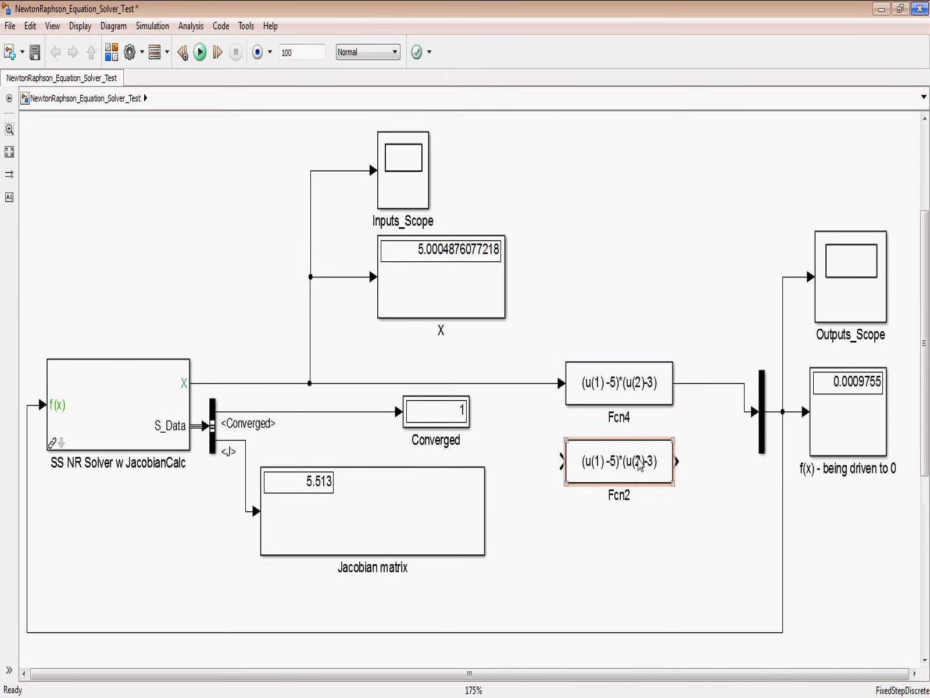
pyautogui.doubleClick(639, 463)
pyautogui.click(727, 478)
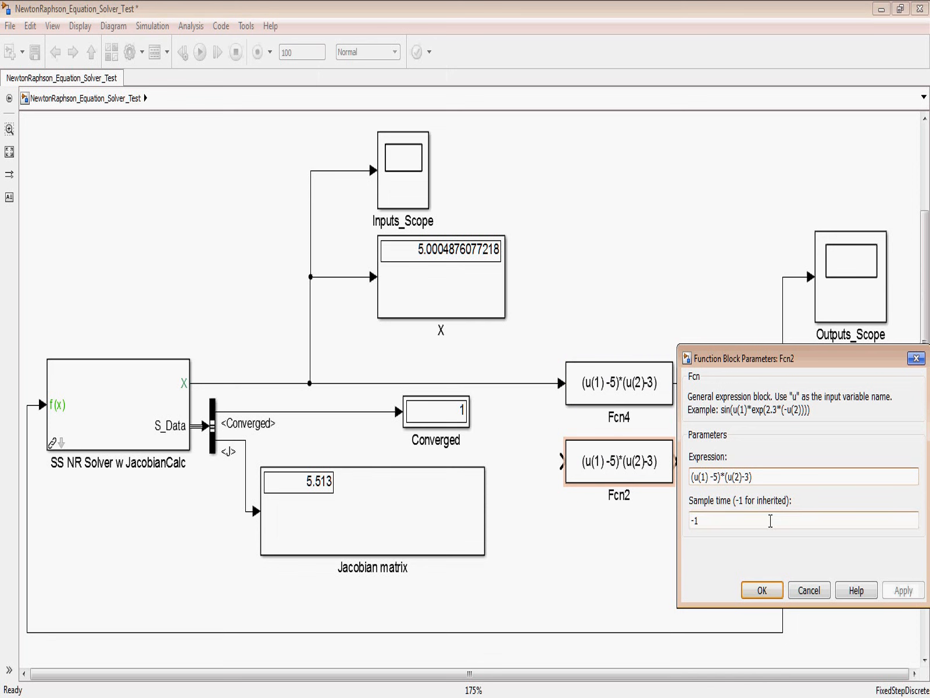
pyautogui.press('BackSpace')
pyautogui.press('BackSpace')
pyautogui.press('BackSpace')
pyautogui.press('BackSpace')
pyautogui.press('BackSpace')
pyautogui.press('BackSpace')
pyautogui.press('BackSpace')
pyautogui.press('BackSpace')
pyautogui.press('BackSpace')
pyautogui.press('BackSpace')
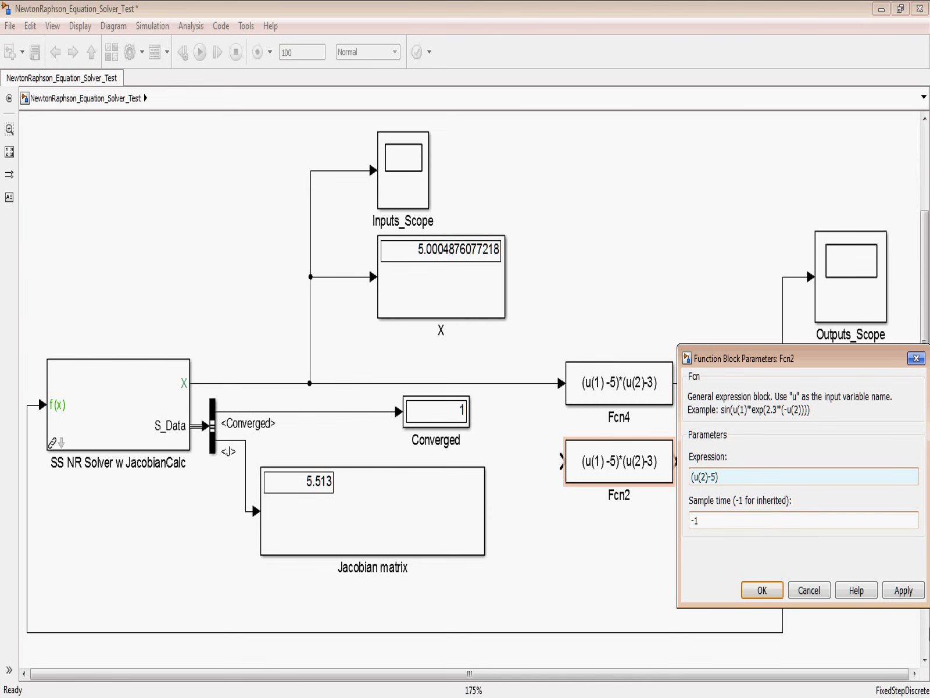
pyautogui.click(903, 590)
pyautogui.click(762, 591)
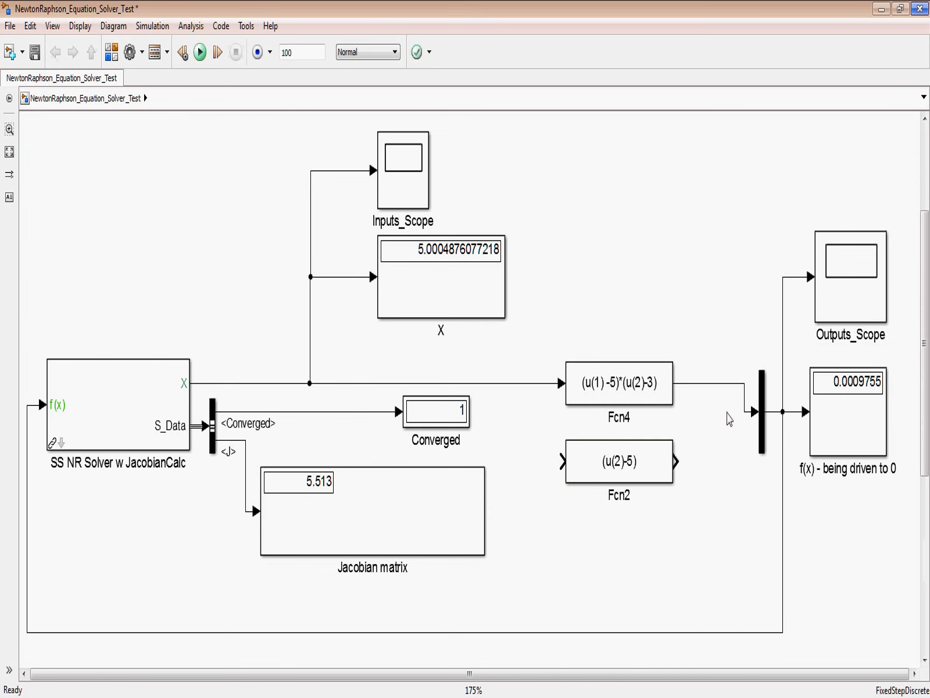
# Step: Set the number of inputs of the Mux in front of the f(x) display to 2
pyautogui.doubleClick(762, 422)
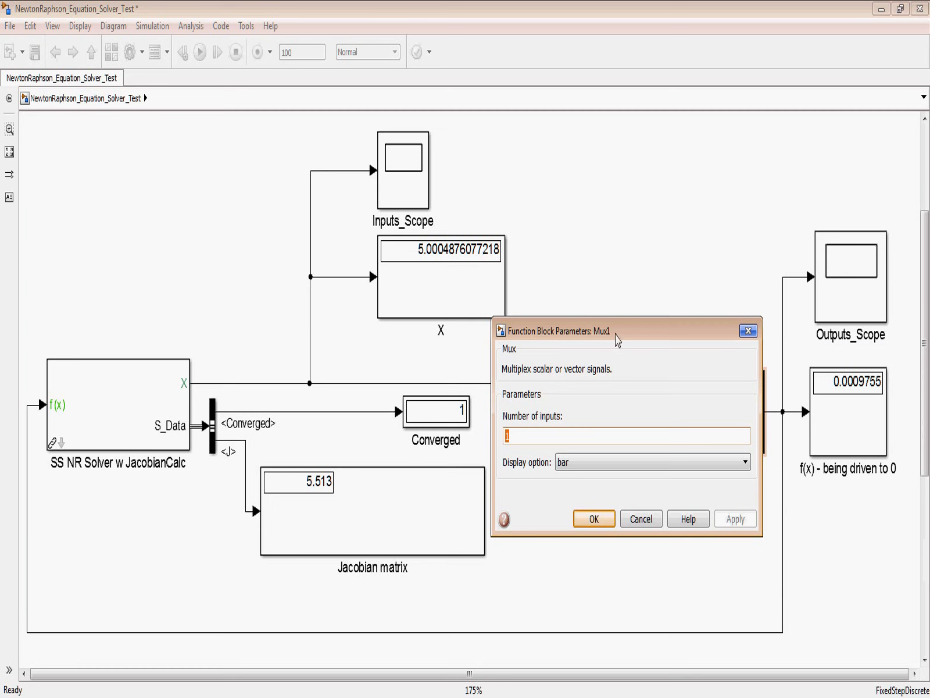
pyautogui.moveTo(617, 340); pyautogui.dragTo(505, 149)
pyautogui.write('2')
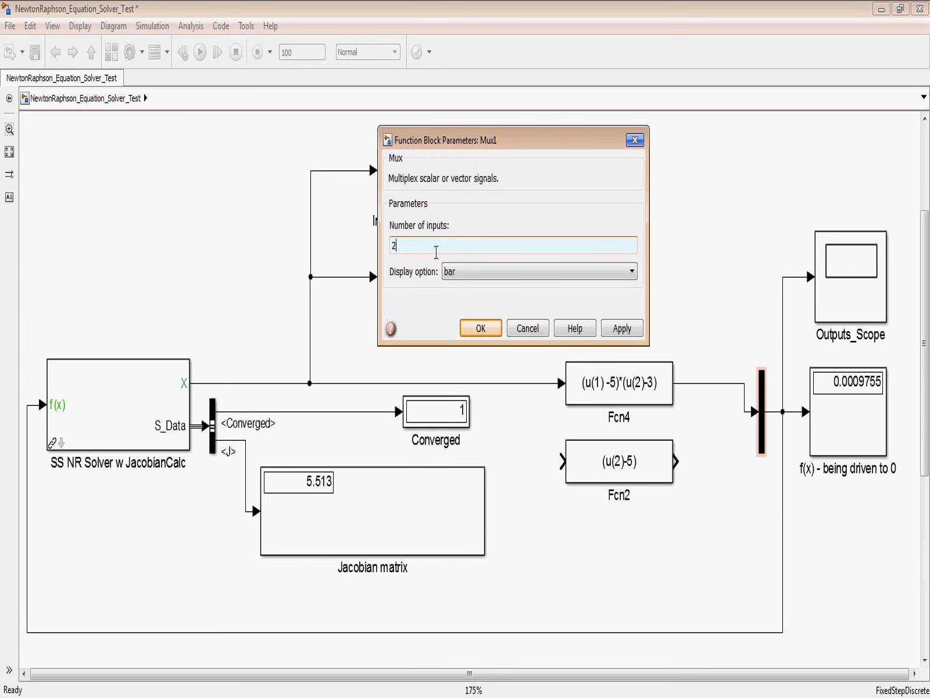
pyautogui.click(622, 328)
pyautogui.click(481, 328)
# Step: Connect the new (u(2)-5) block's output to the second Mux input and branch its input from the X signal line
pyautogui.moveTo(756, 432)
pyautogui.mouseDown()
pyautogui.moveTo(702, 491)
pyautogui.moveTo(675, 461)
pyautogui.mouseUp()
pyautogui.click(564, 465)
pyautogui.moveTo(564, 465); pyautogui.dragTo(526, 383)
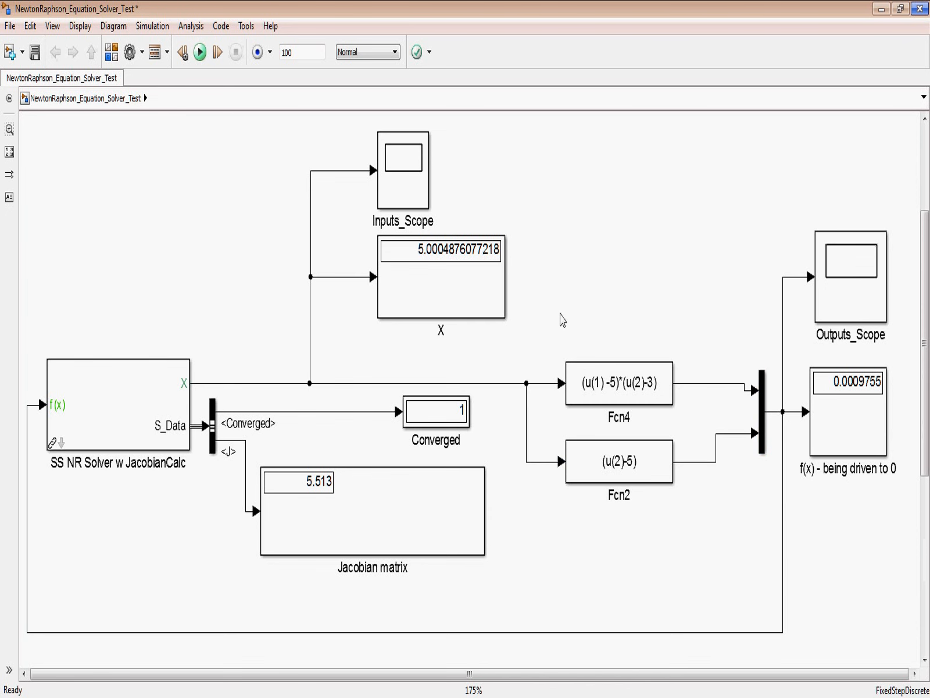
# Step: Set the SS NR Solver's Jacobian Perturbation size to 0.05* [1 1] and its Newton Raphson Initial Conditions to 1 for both variables
pyautogui.doubleClick(147, 390)
pyautogui.click(261, 442)
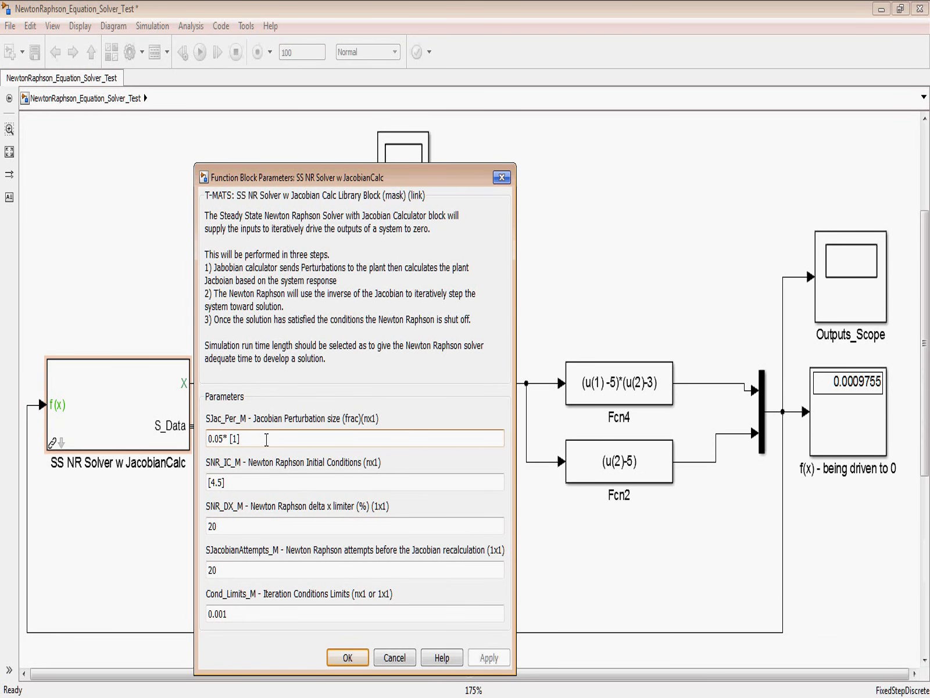
pyautogui.write('1')
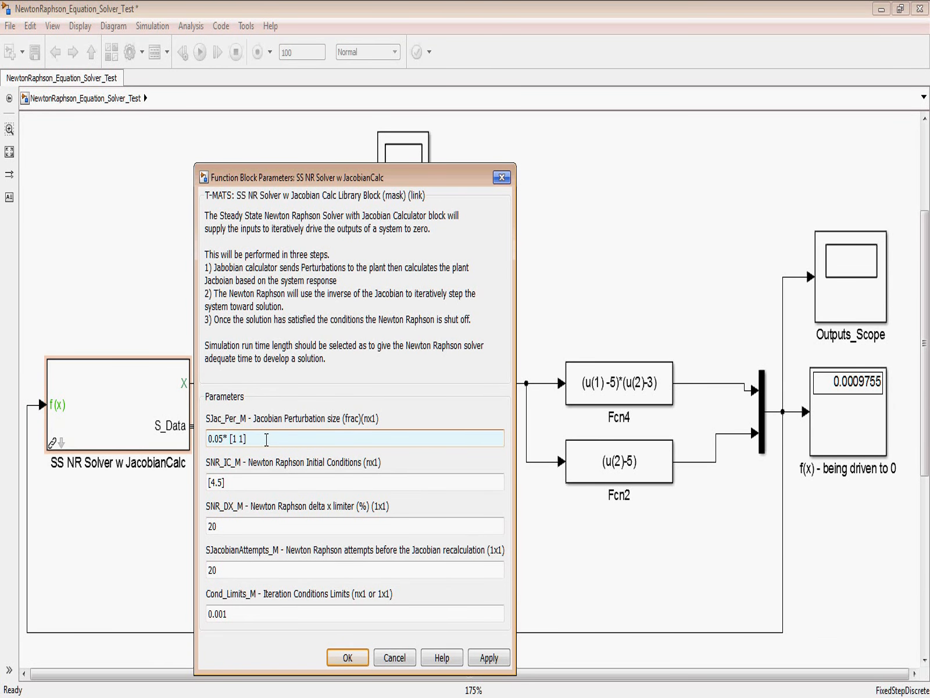
pyautogui.click(248, 483)
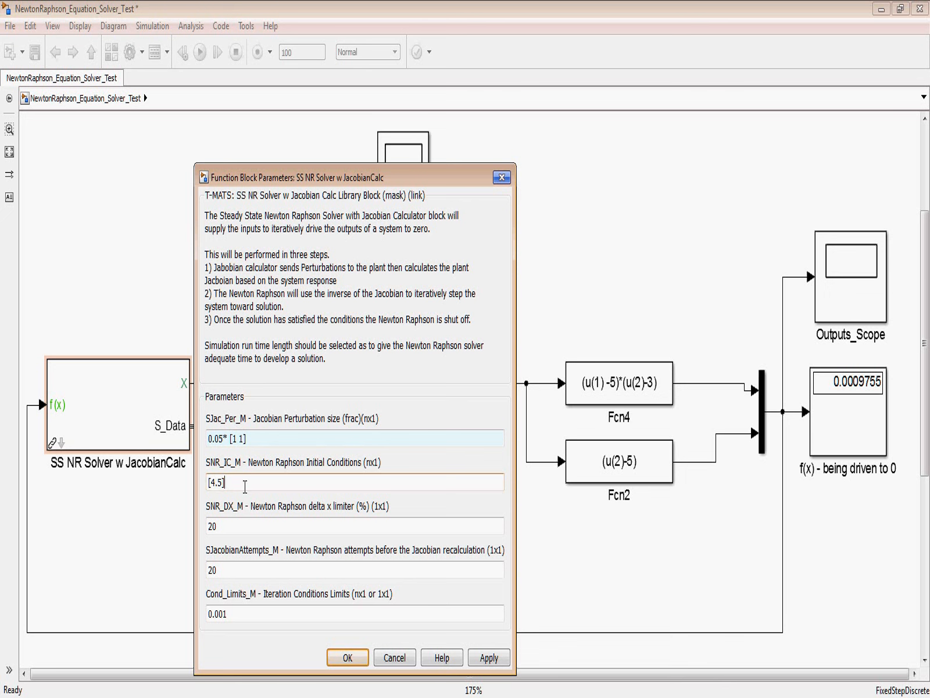
pyautogui.press('Delete')
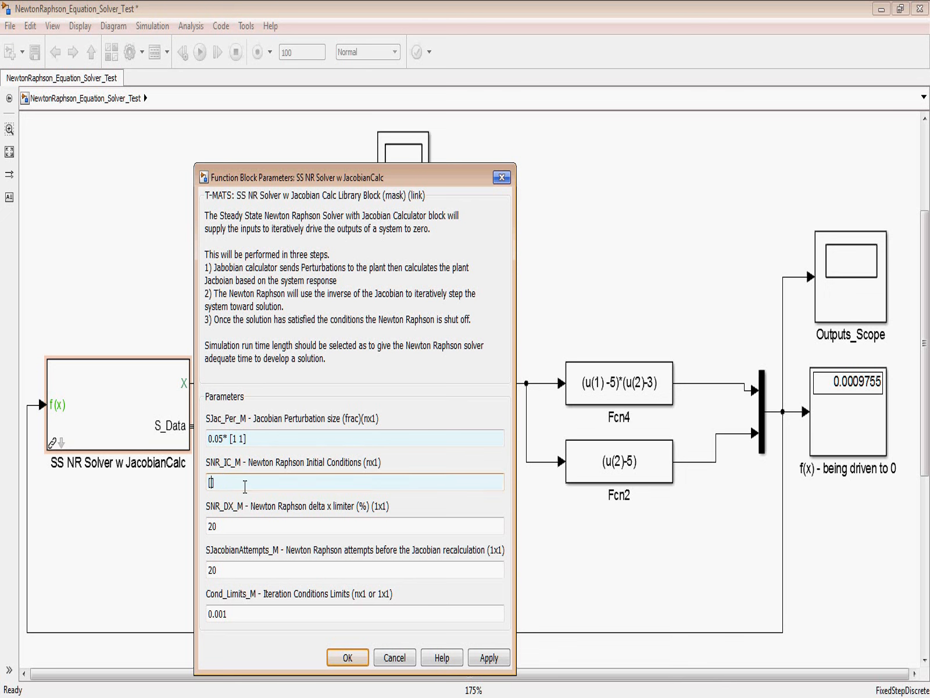
pyautogui.write('1 1')
pyautogui.click(499, 661)
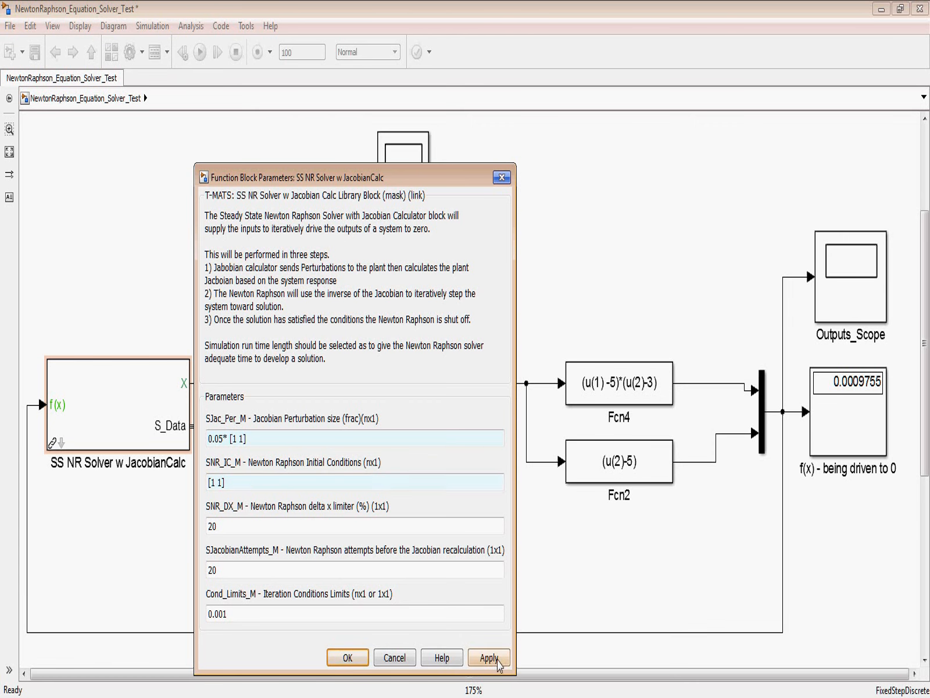
pyautogui.click(347, 658)
# Step: Review the two function blocks, run the simulation with both equations, and check the Converged and X displays
pyautogui.click(585, 280)
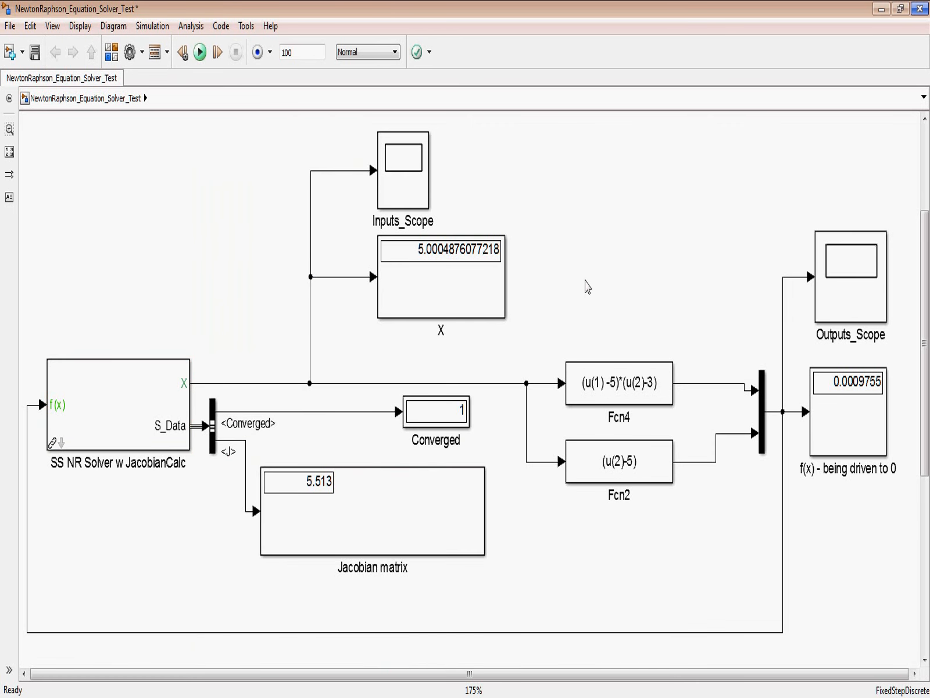
pyautogui.click(668, 406)
pyautogui.click(626, 351)
pyautogui.click(618, 480)
pyautogui.click(641, 393)
pyautogui.click(691, 512)
pyautogui.click(200, 53)
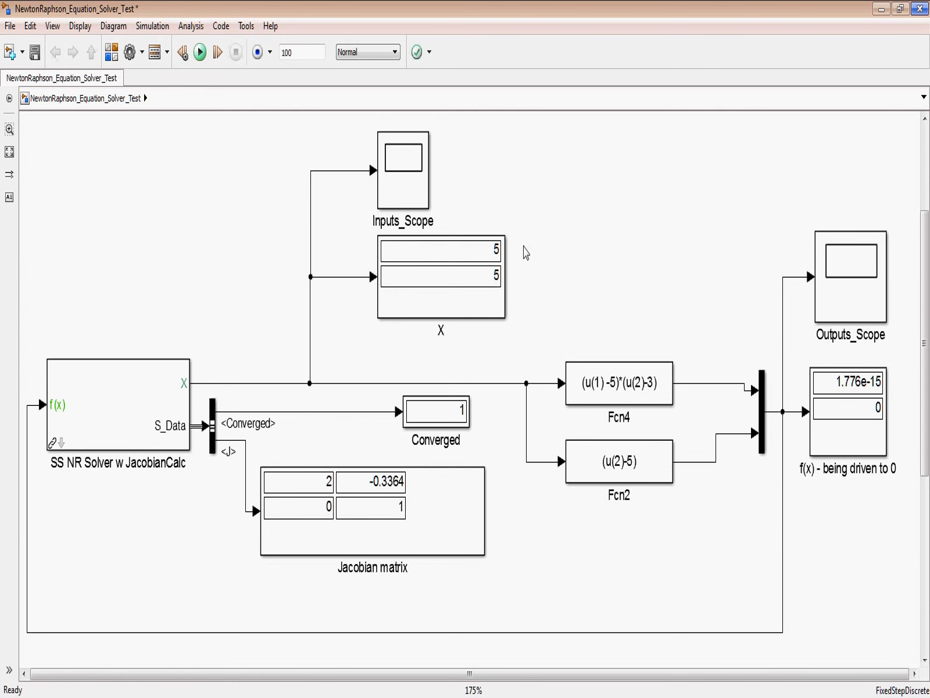
pyautogui.click(453, 421)
pyautogui.click(516, 343)
pyautogui.click(504, 250)
# Step: Examine the Jacobian matrix entries against the Fcn4 and Fcn2 equations and the X values
pyautogui.click(481, 461)
pyautogui.click(434, 500)
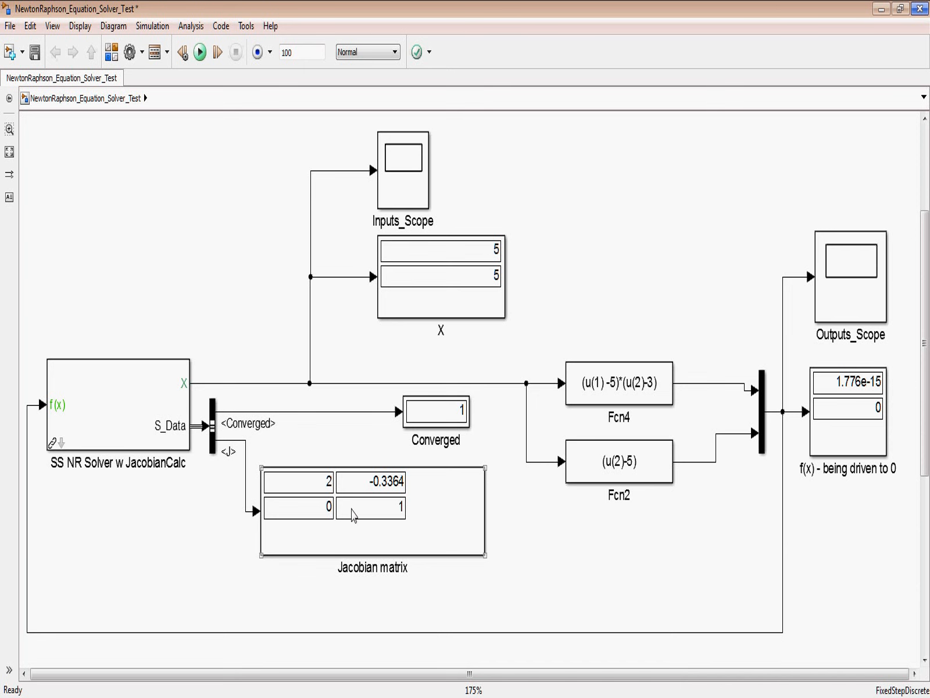
pyautogui.click(629, 468)
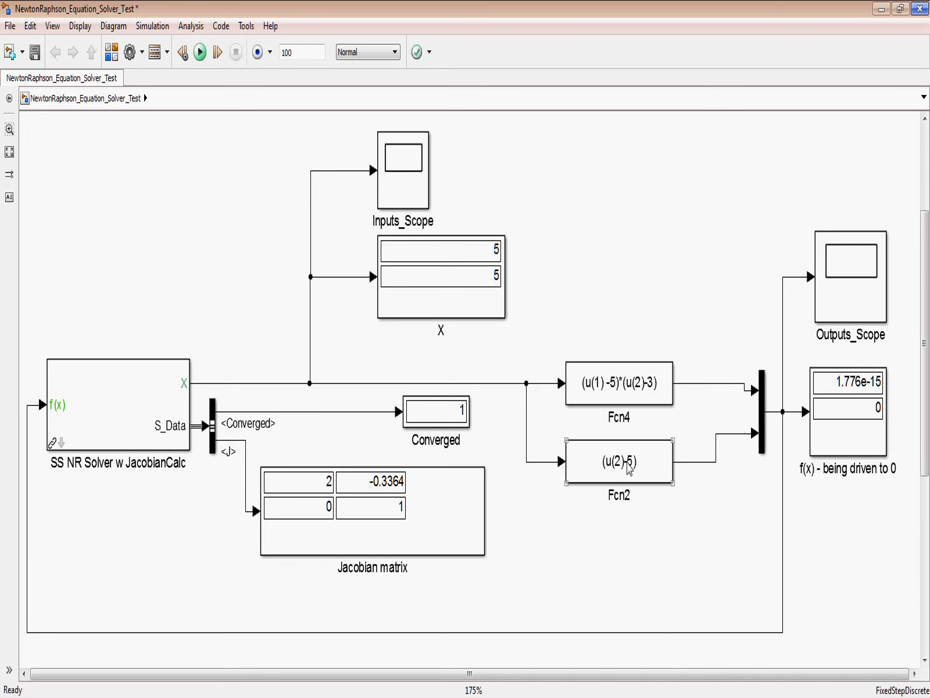
pyautogui.click(445, 304)
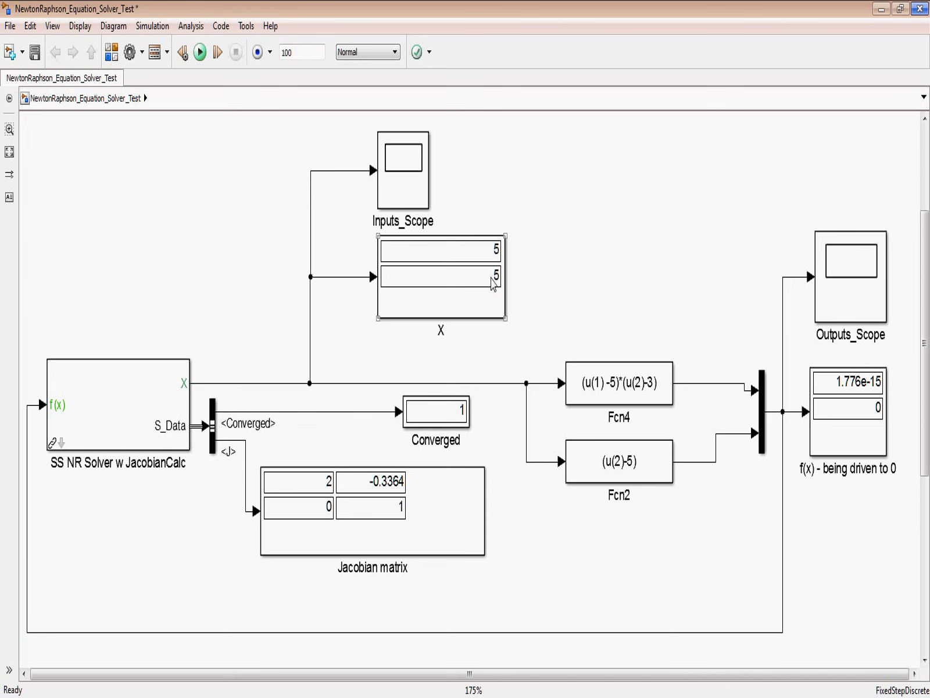
pyautogui.click(306, 474)
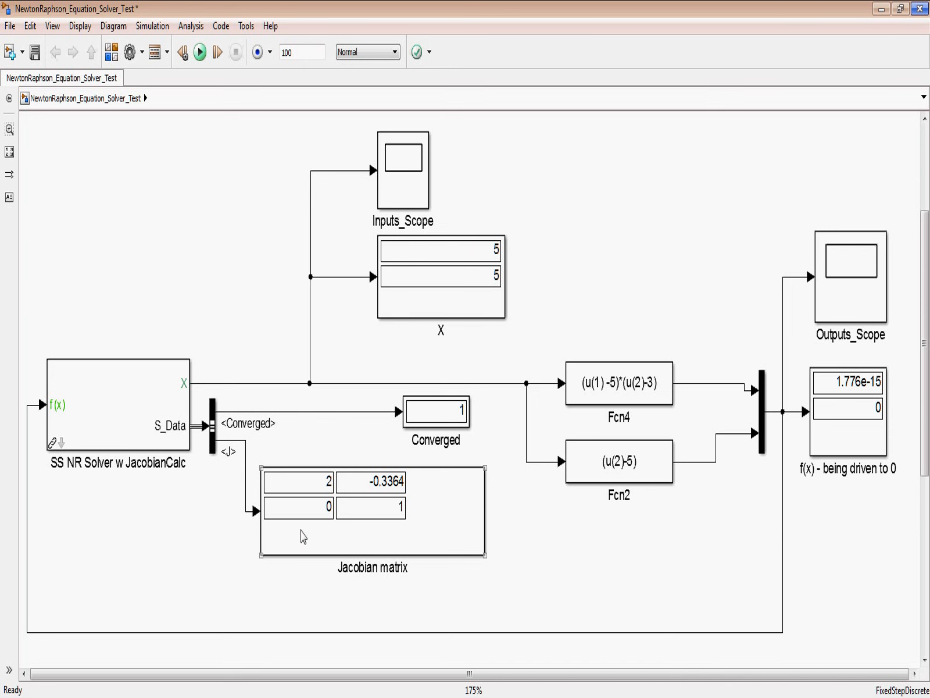
pyautogui.click(621, 400)
pyautogui.click(328, 499)
pyautogui.click(567, 427)
pyautogui.click(594, 388)
pyautogui.click(539, 427)
pyautogui.click(365, 544)
pyautogui.click(634, 470)
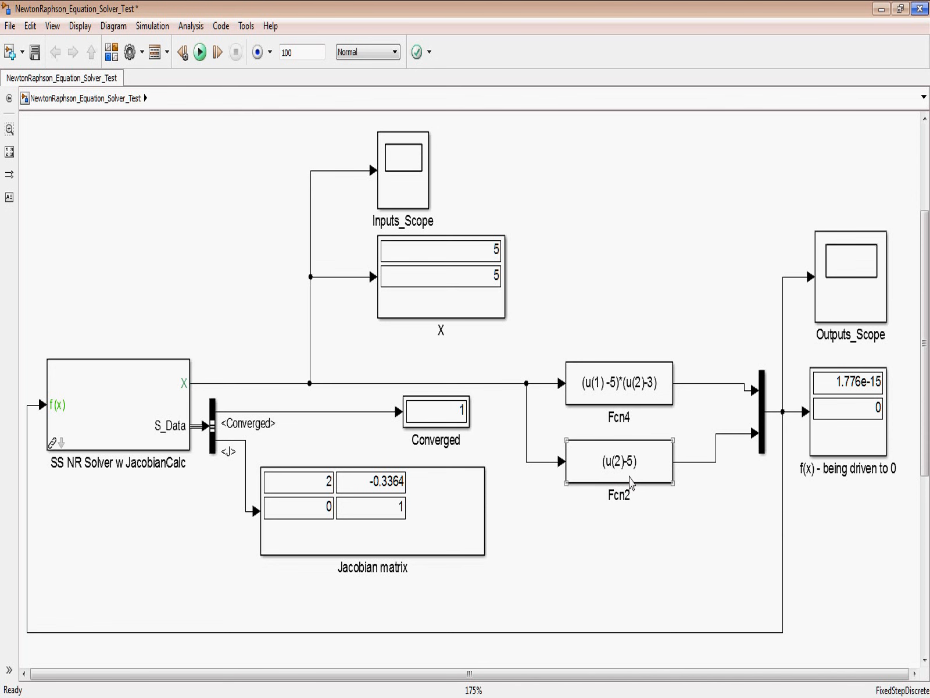
pyautogui.click(445, 549)
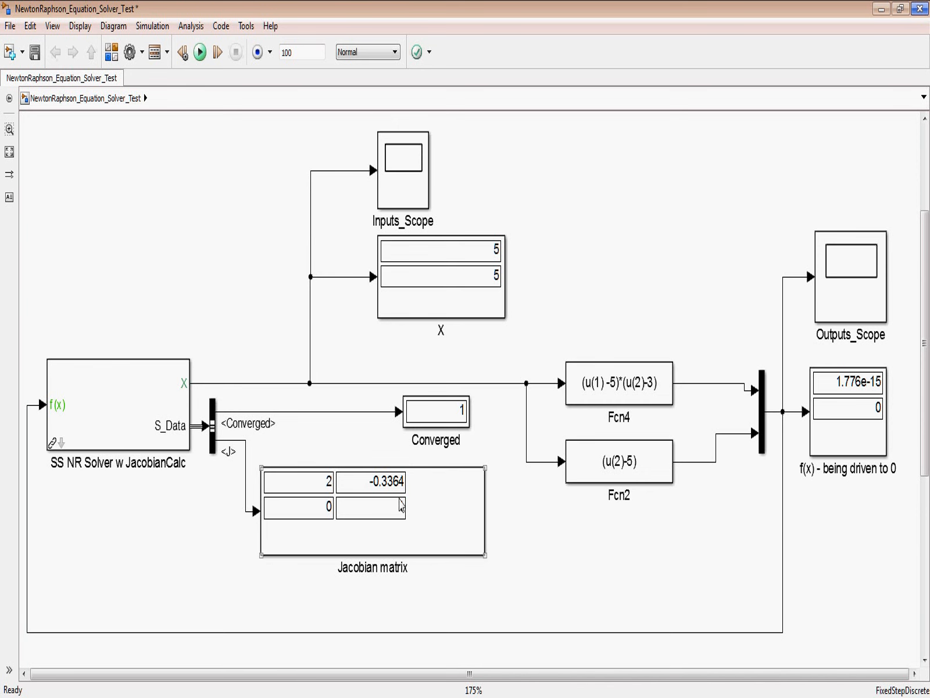
pyautogui.click(563, 503)
pyautogui.click(598, 471)
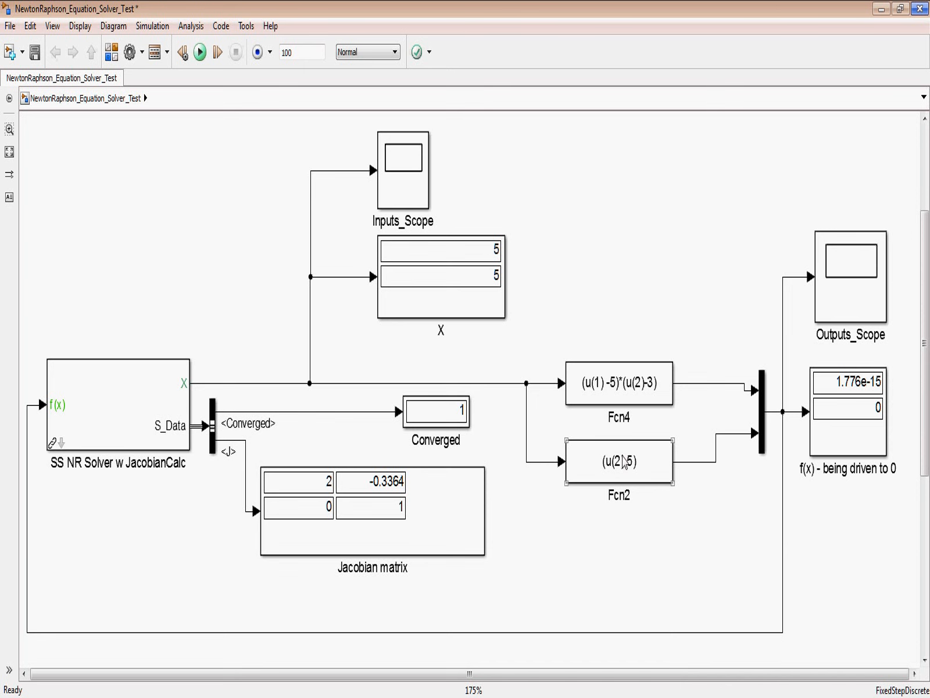
pyautogui.click(613, 576)
# Step: View the solver's two input traces in Inputs_Scope, autoscale the plot, and close the scope
pyautogui.doubleClick(401, 183)
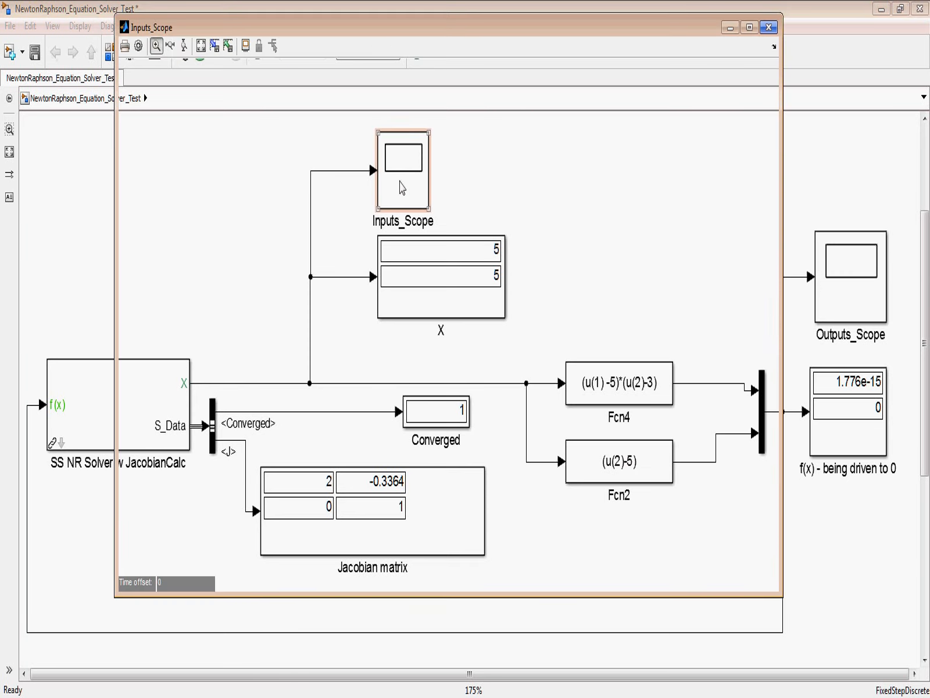
pyautogui.moveTo(381, 27); pyautogui.dragTo(407, 54)
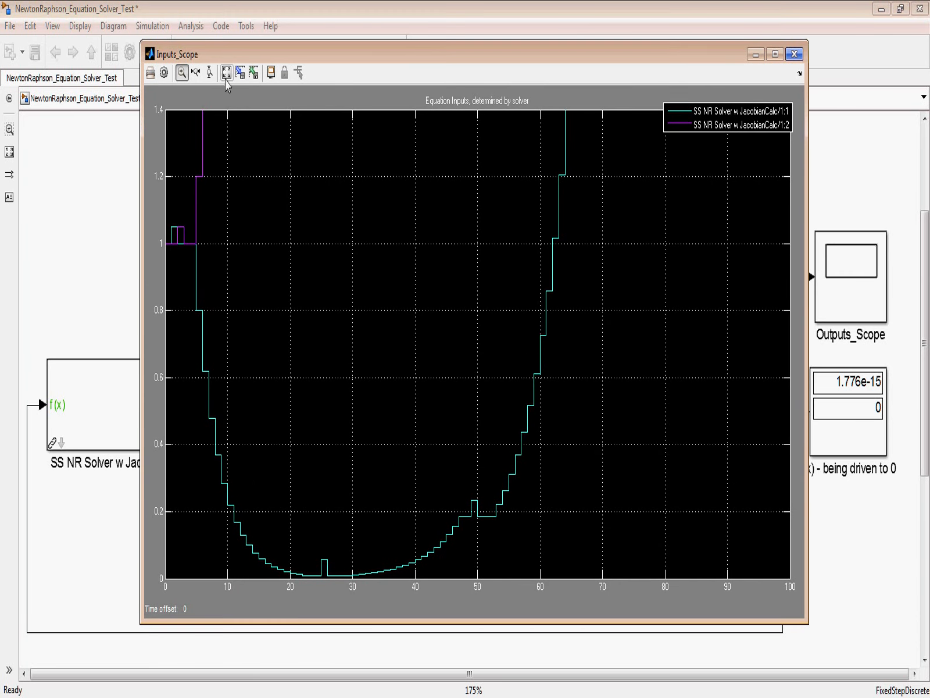
pyautogui.click(226, 73)
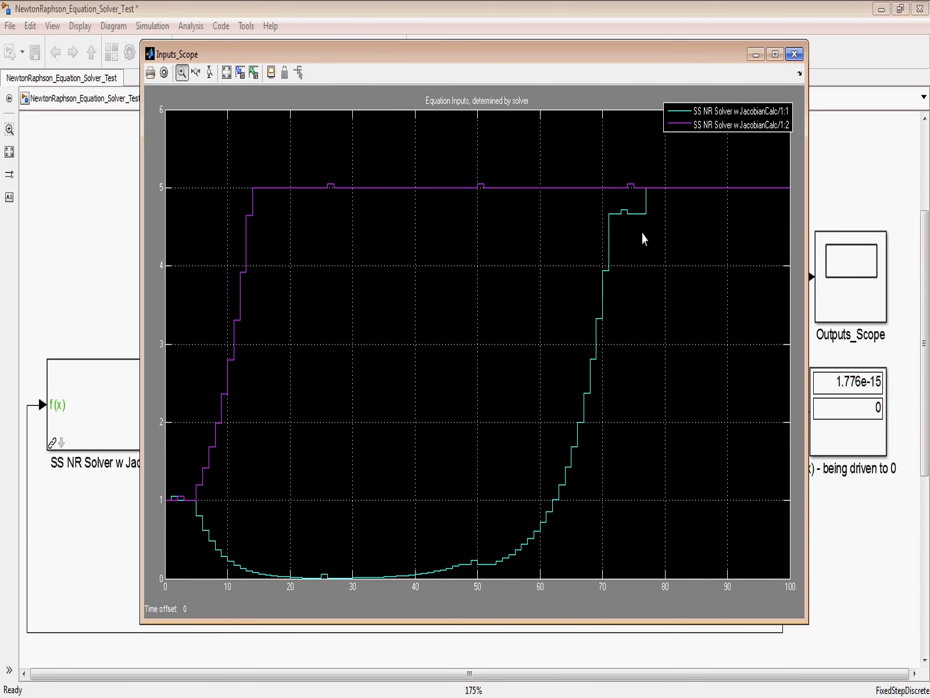
pyautogui.moveTo(715, 59); pyautogui.dragTo(637, 53)
pyautogui.click(678, 50)
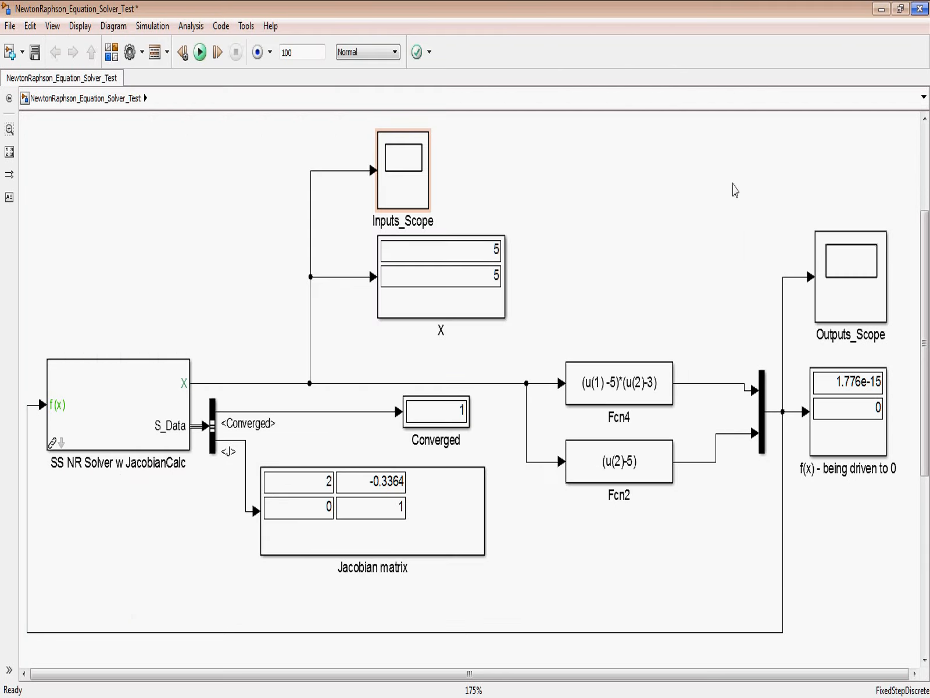
# Step: View the Fcn4 and Fcn2 output traces in Outputs_Scope and close the scope
pyautogui.doubleClick(849, 294)
pyautogui.moveTo(440, 166); pyautogui.dragTo(402, 131)
pyautogui.click(265, 150)
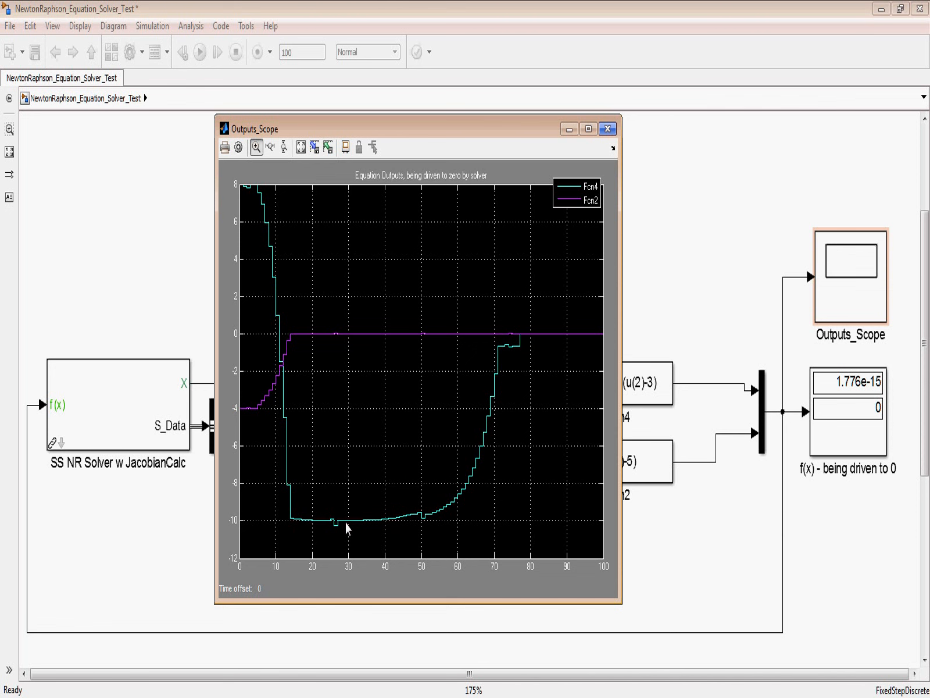
pyautogui.click(608, 129)
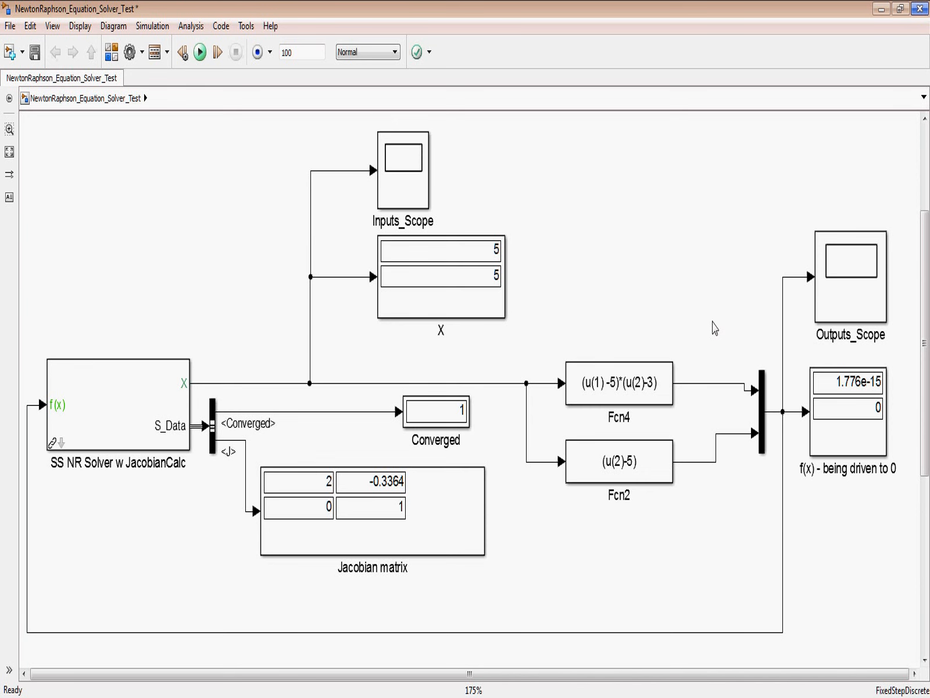
# Step: Move the commented-out Fcn6, Fcn1 and Fcn5 blocks into the empty space above Fcn4
pyautogui.moveTo(716, 328); pyautogui.dragTo(592, 236)
pyautogui.moveTo(743, 530); pyautogui.dragTo(726, 218)
pyautogui.moveTo(801, 353); pyautogui.dragTo(626, 620)
pyautogui.moveTo(736, 207); pyautogui.dragTo(723, 162)
pyautogui.moveTo(603, 183); pyautogui.dragTo(639, 518)
pyautogui.moveTo(827, 500); pyautogui.dragTo(582, 146)
pyautogui.moveTo(634, 278); pyautogui.dragTo(743, 315)
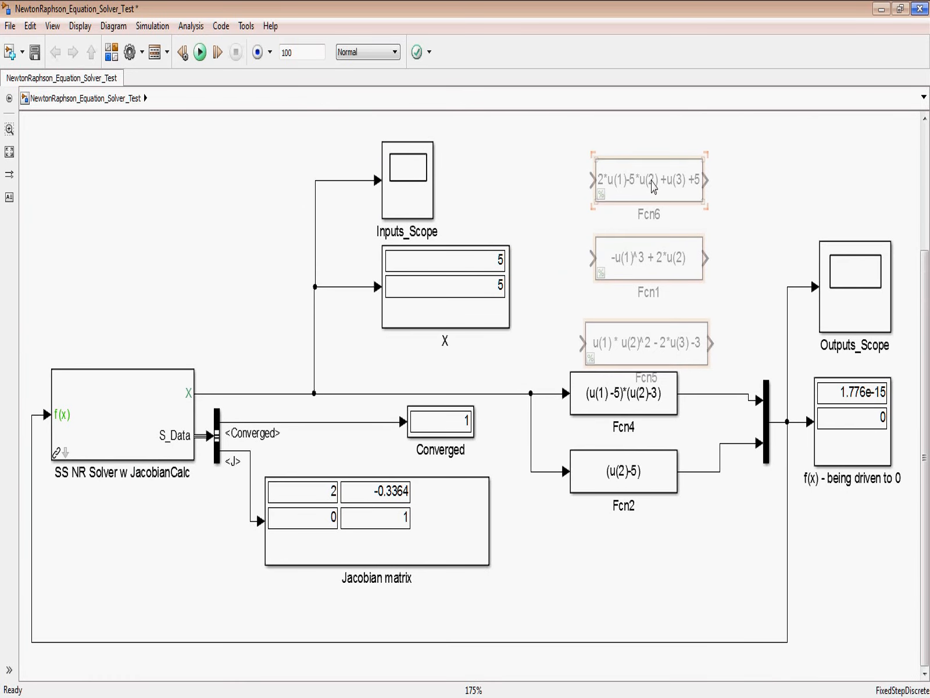
pyautogui.moveTo(658, 192); pyautogui.dragTo(647, 178)
# Step: Delete the Fcn4 and Fcn2 blocks from the model
pyautogui.click(638, 405)
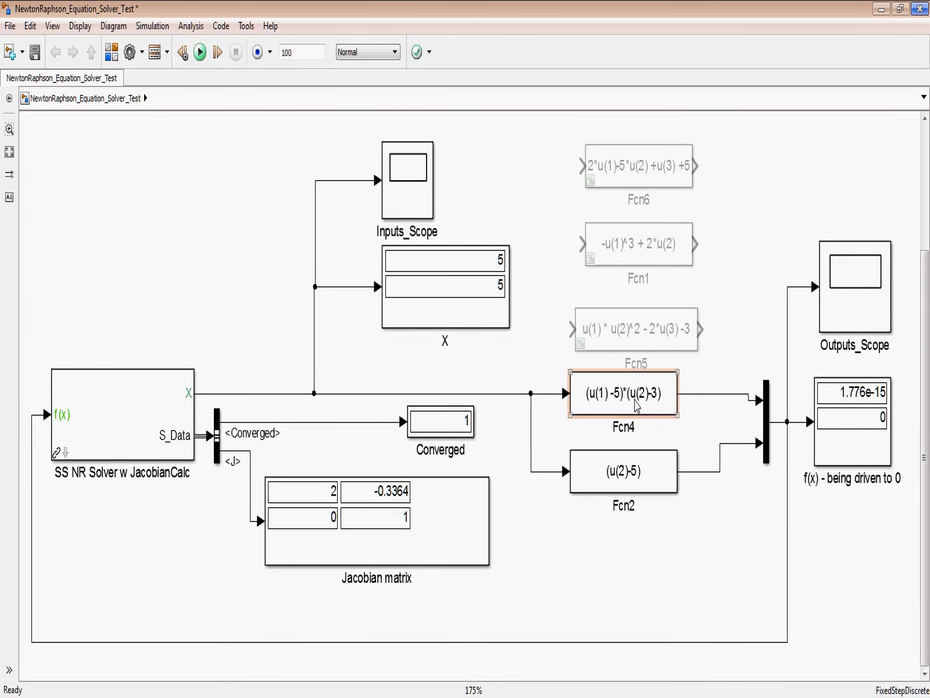
pyautogui.press('Delete')
pyautogui.click(626, 469)
pyautogui.press('Delete')
# Step: Uncomment the Fcn6, Fcn1 and Fcn5 blocks together
pyautogui.click(666, 169)
pyautogui.moveTo(707, 141); pyautogui.dragTo(617, 372)
pyautogui.rightClick(639, 170)
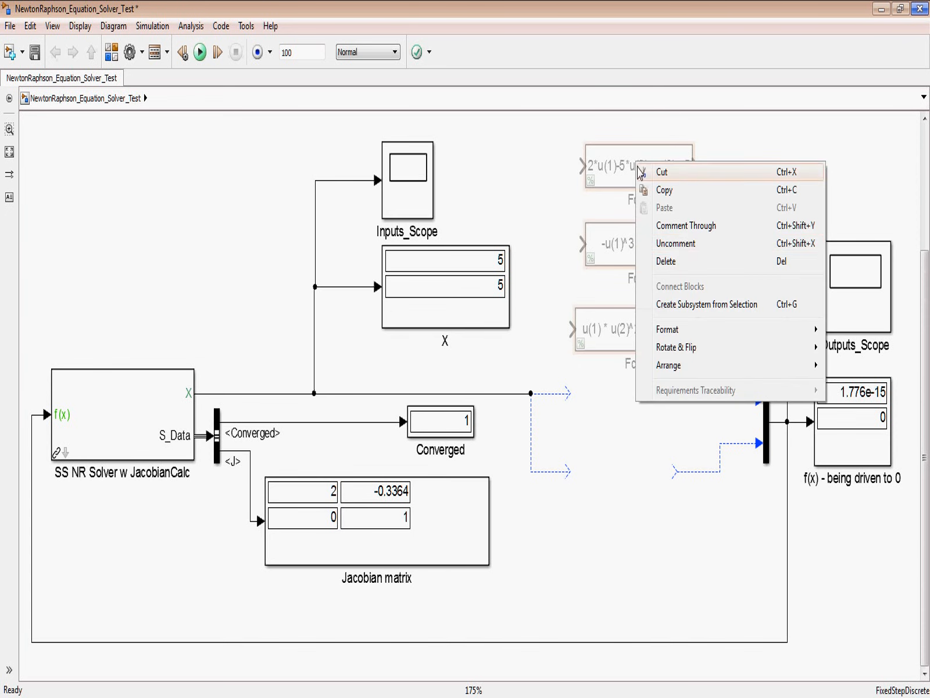
pyautogui.click(683, 246)
# Step: Place Fcn6 and Fcn1 onto the open connections of the deleted blocks and position Fcn5 below them
pyautogui.click(674, 168)
pyautogui.moveTo(669, 167); pyautogui.dragTo(685, 429)
pyautogui.click(663, 311)
pyautogui.click(664, 253)
pyautogui.moveTo(666, 250); pyautogui.dragTo(644, 473)
pyautogui.moveTo(657, 329); pyautogui.dragTo(675, 558)
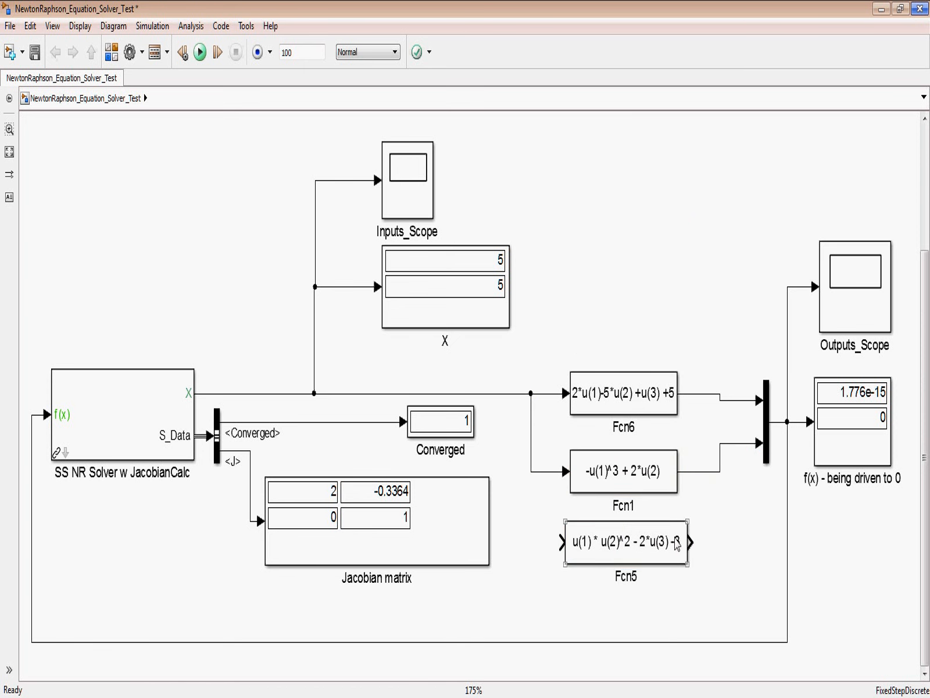
# Step: Set the Mux's number of inputs to 3 and connect the Fcn5 output to the third input
pyautogui.click(766, 447)
pyautogui.doubleClick(766, 447)
pyautogui.doubleClick(584, 438)
pyautogui.write('3')
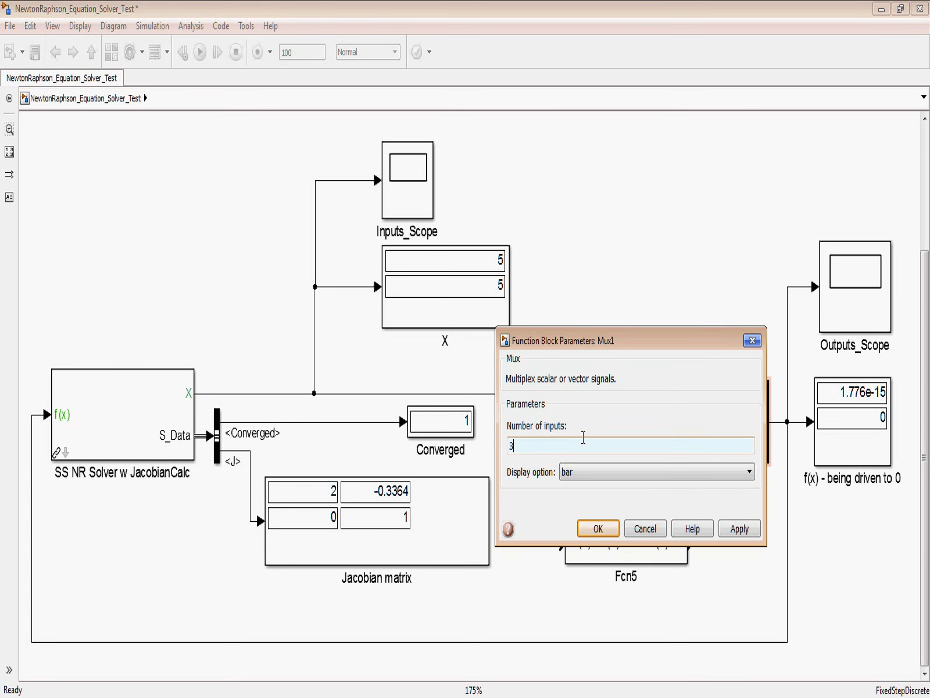
pyautogui.press('Return')
pyautogui.moveTo(759, 449); pyautogui.dragTo(689, 544)
pyautogui.click(586, 401)
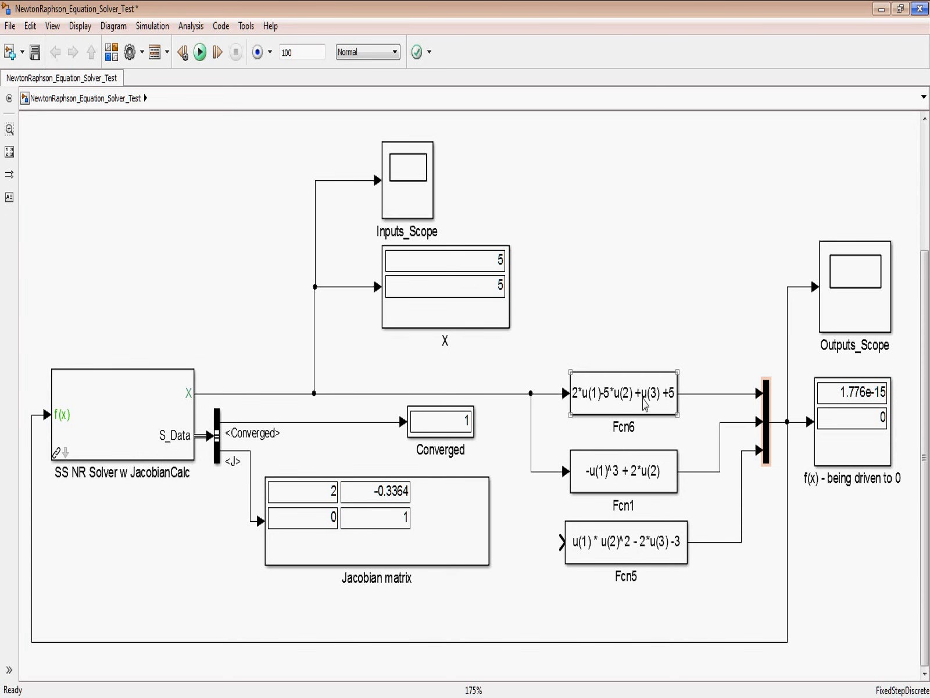
# Step: Connect the input of the Fcn5 block to the solver's X signal line at the branch feeding Fcn1
pyautogui.click(599, 490)
pyautogui.click(644, 512)
pyautogui.click(579, 559)
pyautogui.click(536, 509)
pyautogui.moveTo(562, 542); pyautogui.dragTo(531, 472)
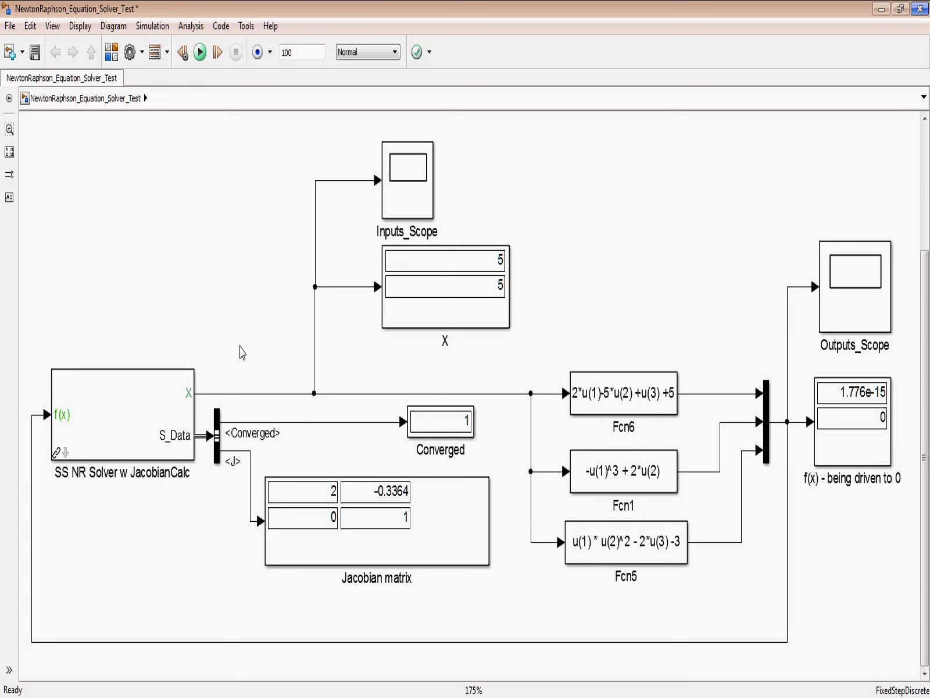
# Step: Set the solver's Jacobian perturbation size to 0.05*[1 1 1] and its initial conditions to [1 1 1], and run the simulation
pyautogui.doubleClick(157, 430)
pyautogui.click(278, 451)
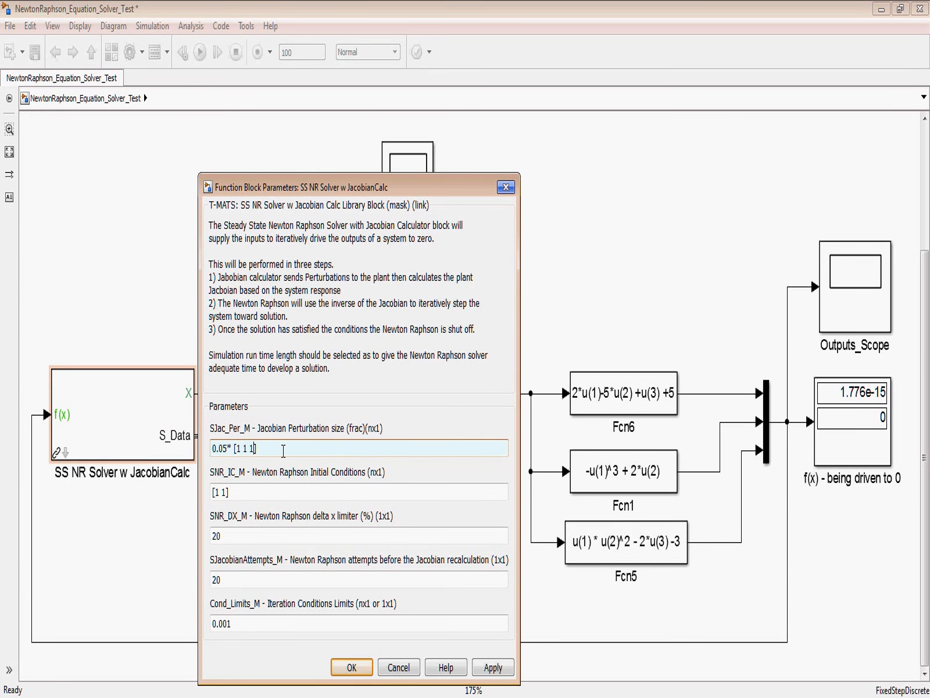
pyautogui.click(247, 493)
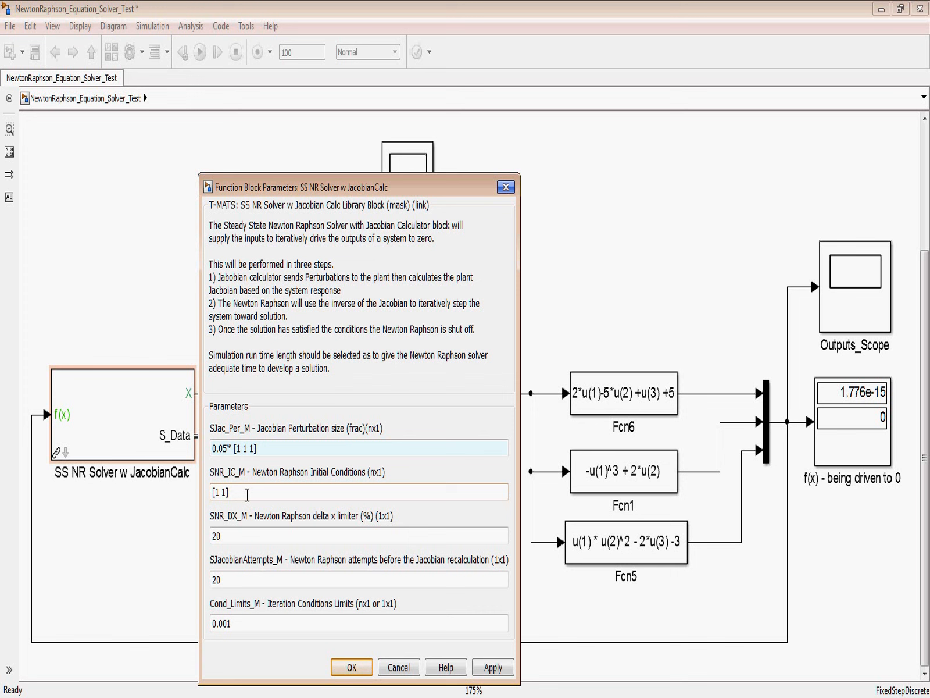
pyautogui.write('1')
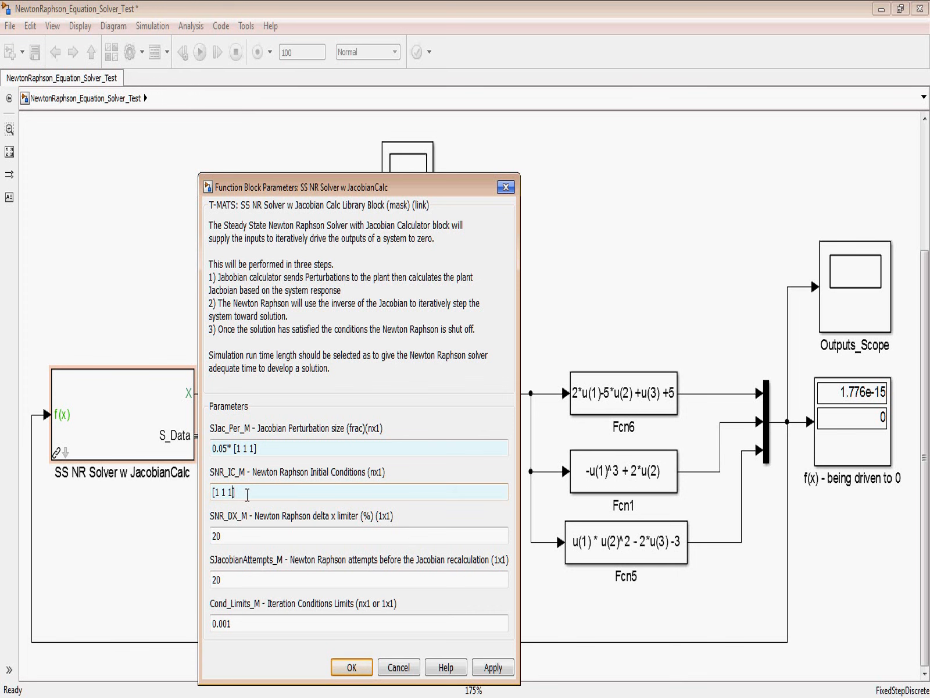
pyautogui.click(483, 669)
pyautogui.click(352, 667)
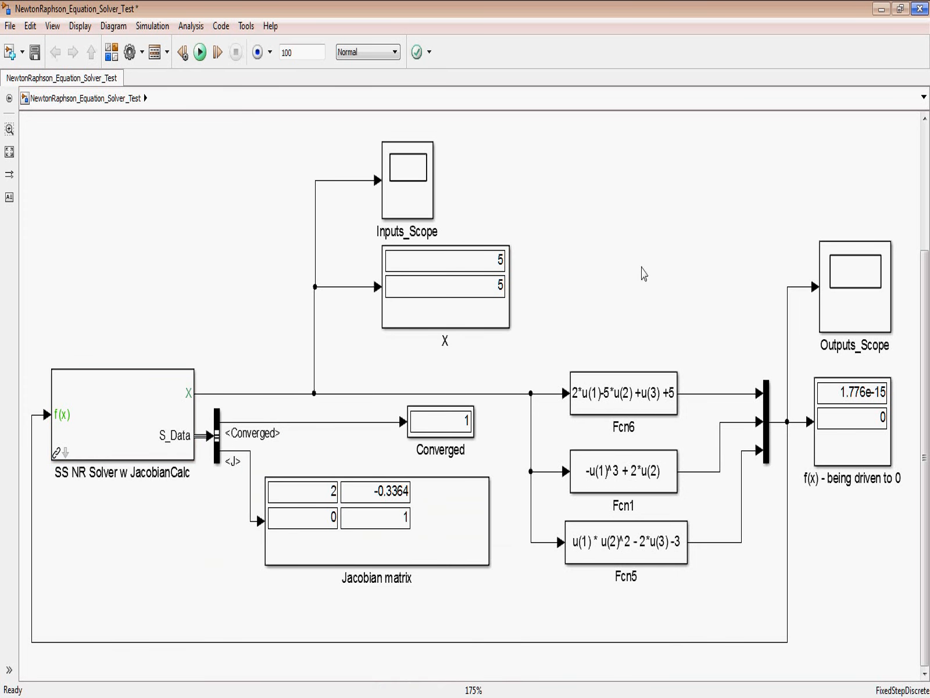
pyautogui.click(200, 52)
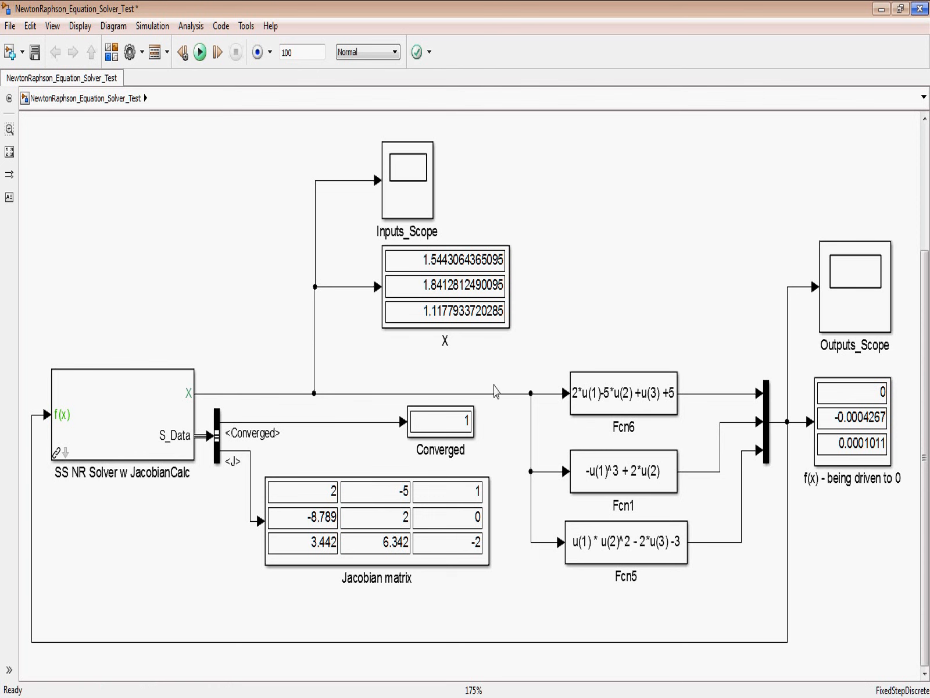
# Step: Examine the Converged, X and f(x) displays, and compare the Jacobian matrix entries with the three function equations
pyautogui.click(425, 428)
pyautogui.click(448, 265)
pyautogui.click(604, 303)
pyautogui.click(877, 444)
pyautogui.click(441, 479)
pyautogui.click(480, 574)
pyautogui.click(633, 409)
pyautogui.click(357, 499)
pyautogui.click(579, 402)
pyautogui.click(339, 512)
pyautogui.click(568, 492)
pyautogui.click(609, 470)
pyautogui.click(548, 496)
pyautogui.click(625, 480)
pyautogui.click(481, 553)
pyautogui.click(488, 561)
# Step: View the three solver inputs in Inputs_Scope with the plot autoscaled, and close the scope
pyautogui.doubleClick(409, 184)
pyautogui.moveTo(391, 56); pyautogui.dragTo(459, 120)
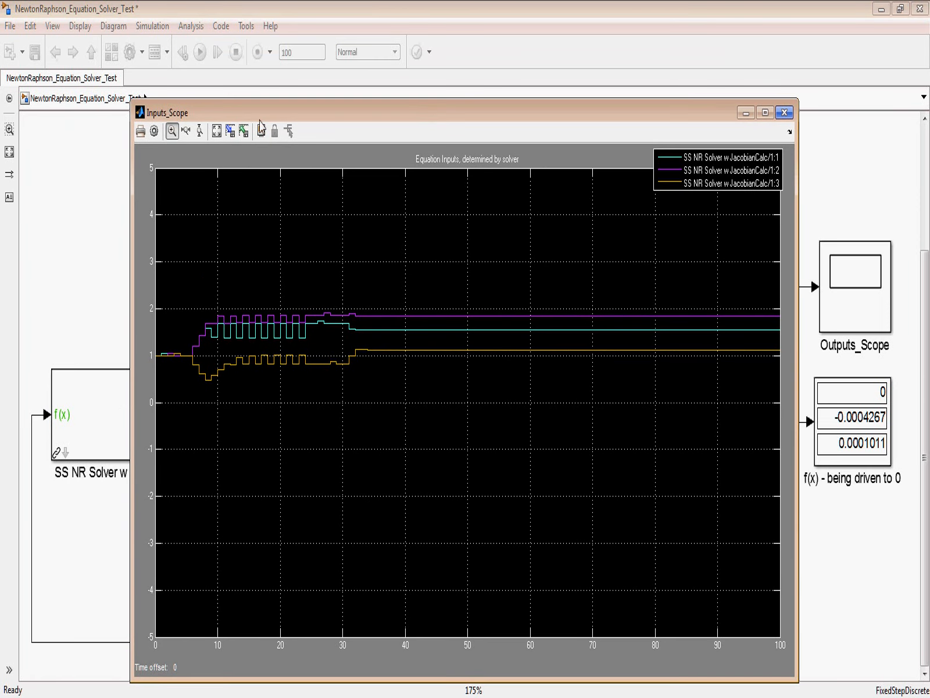
pyautogui.click(217, 131)
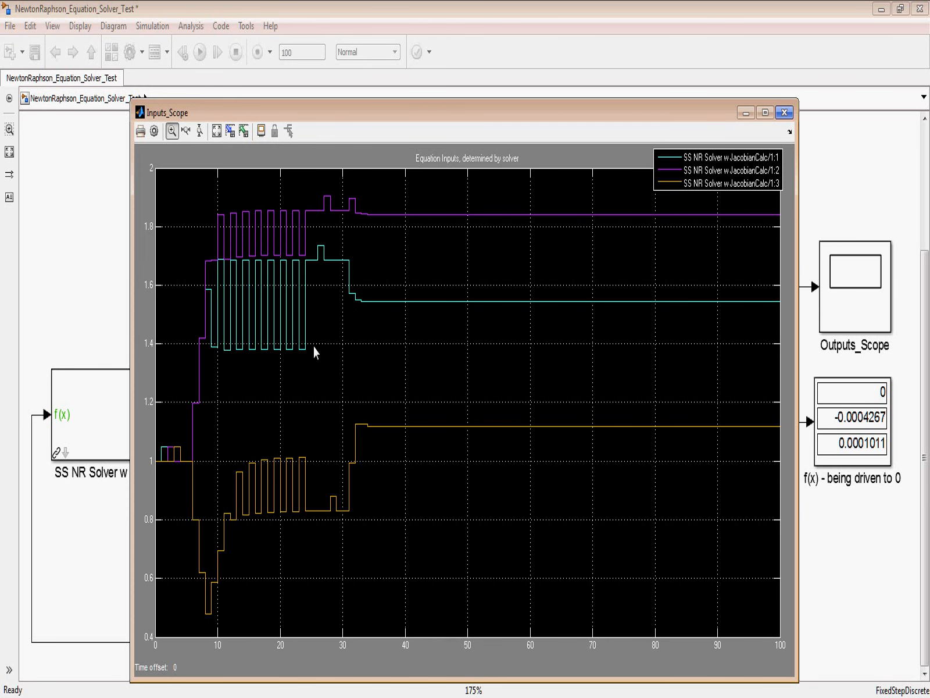
pyautogui.click(785, 112)
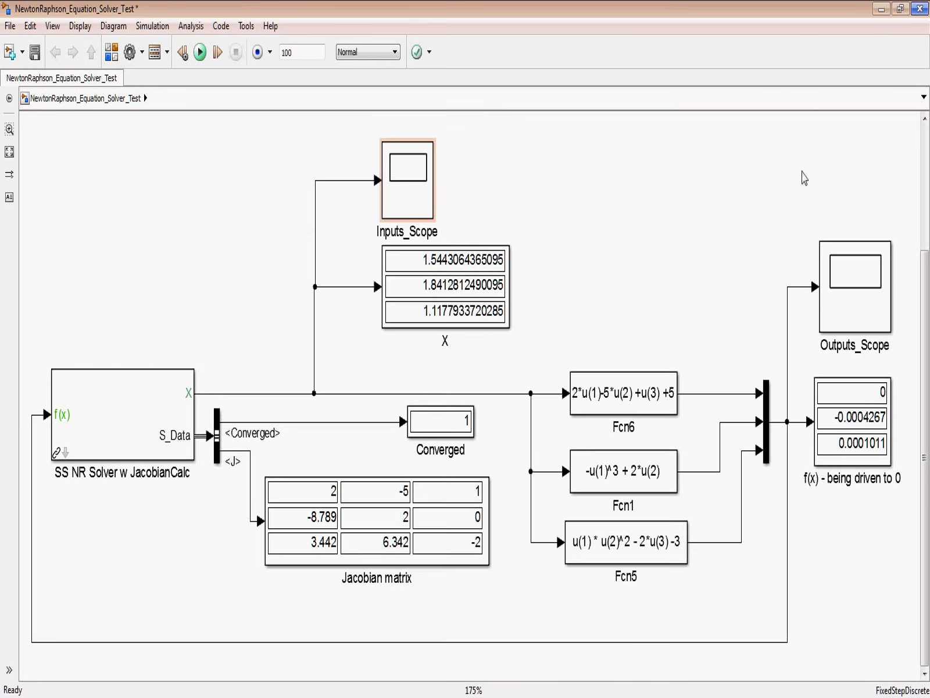
# Step: View the Fcn6, Fcn1 and Fcn5 outputs in Outputs_Scope with the plot autoscaled, and close the scope
pyautogui.doubleClick(851, 286)
pyautogui.moveTo(405, 131); pyautogui.dragTo(488, 165)
pyautogui.click(384, 182)
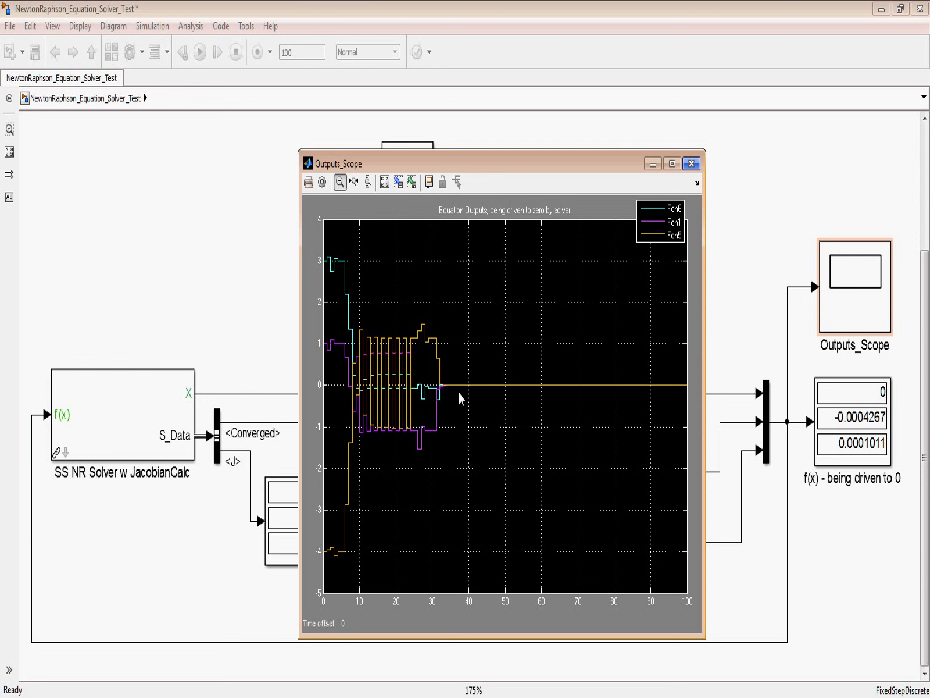
pyautogui.click(691, 163)
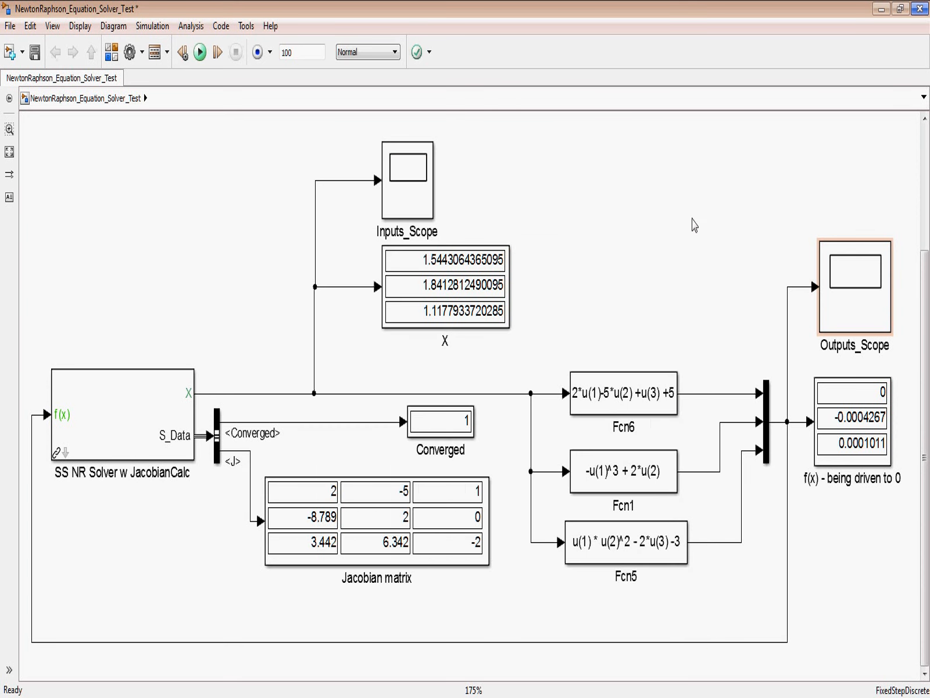